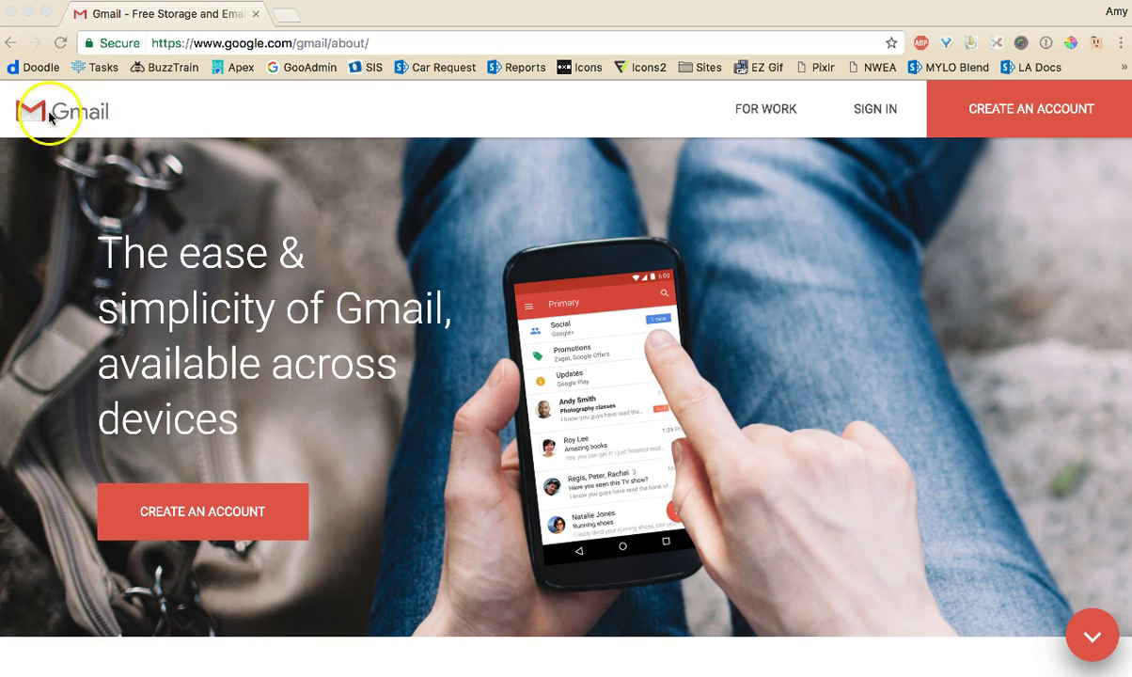
Load gmail. from the address bar and choose SIGN IN to reach the account chooser
{"action": "left_click", "coordinate": [209, 44]}
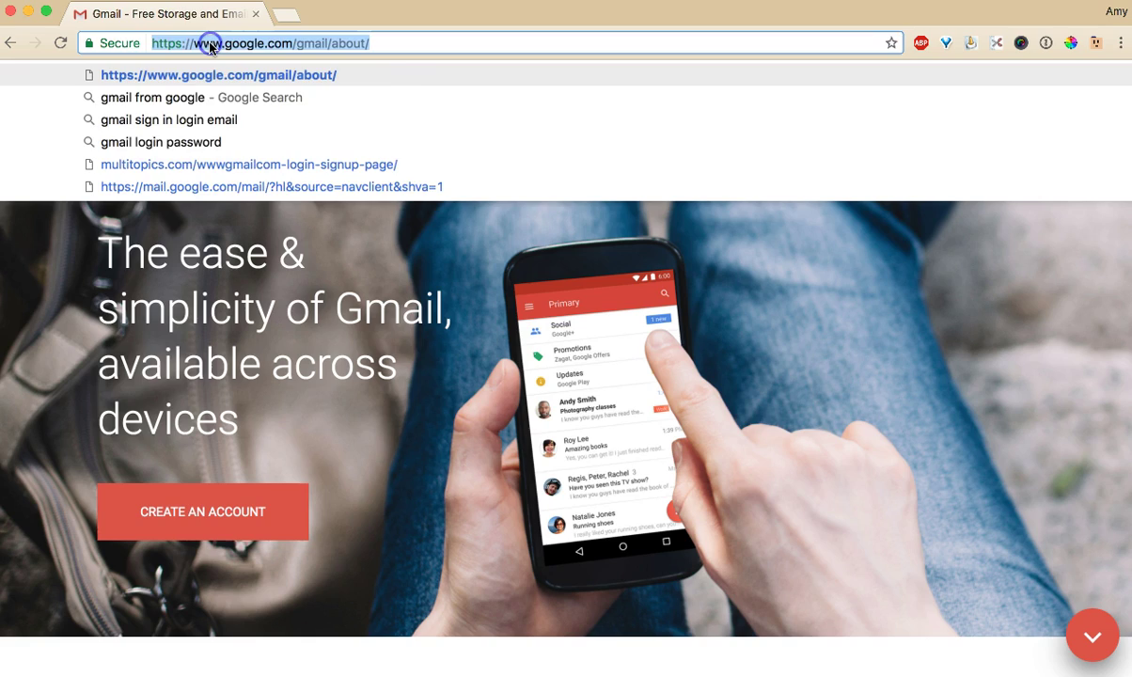
{"action": "type", "text": "gmail."}
{"action": "key", "text": "Return"}
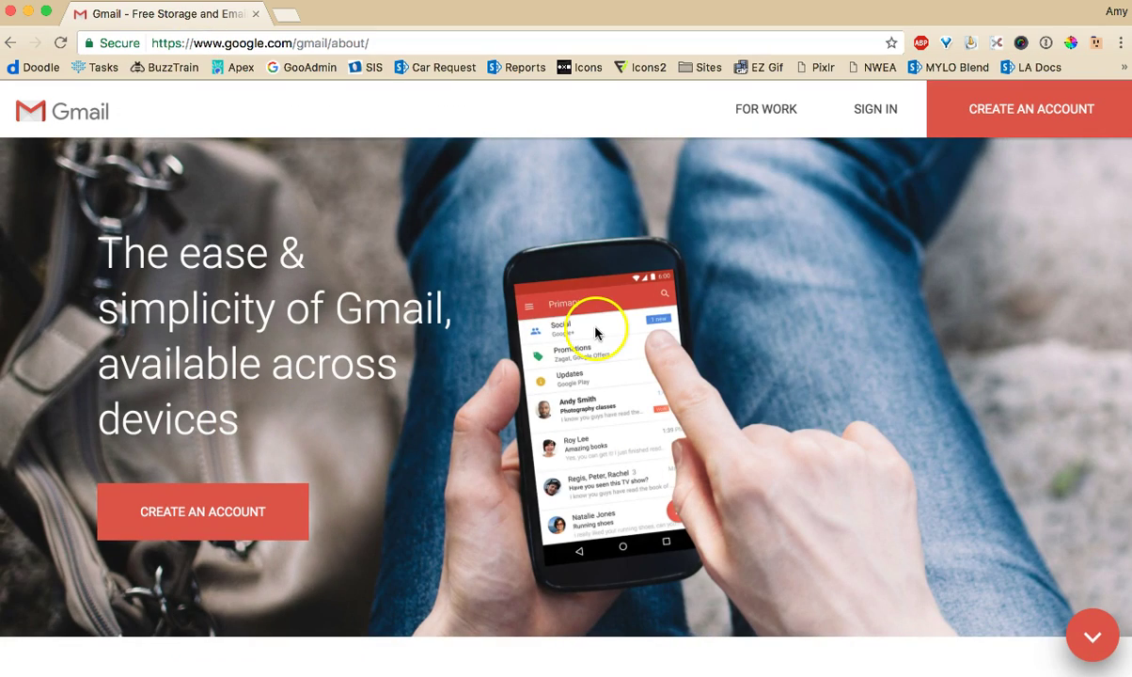
{"action": "left_click", "coordinate": [873, 113]}
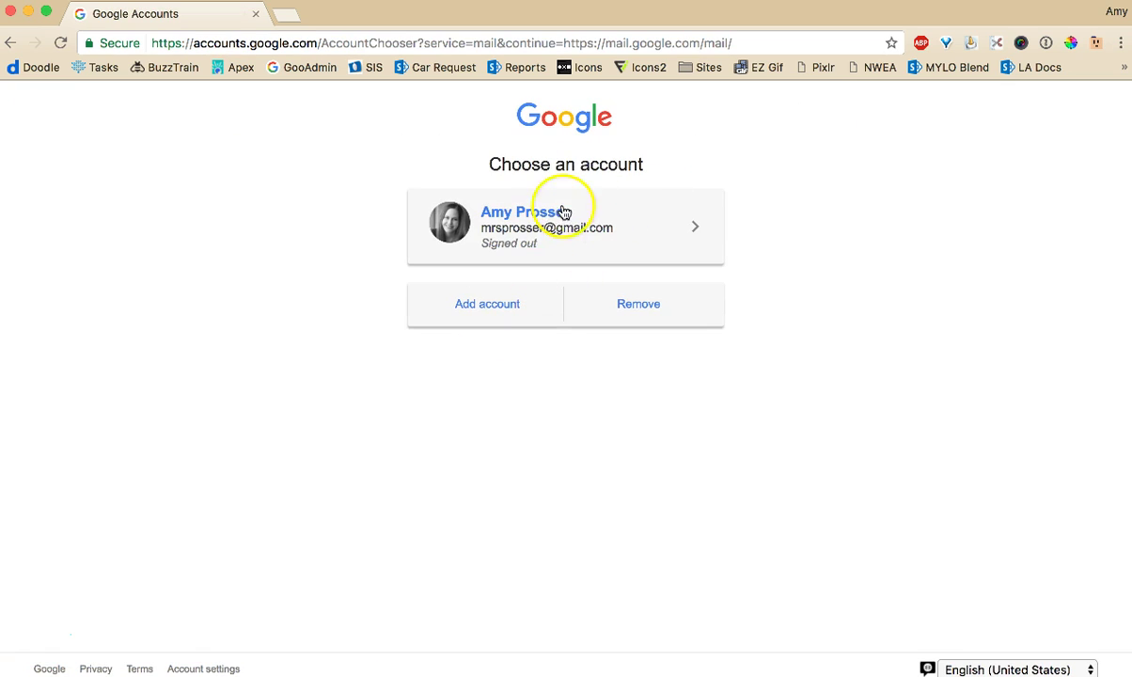
Choose to add another account and enter the user's school e-mail address
{"action": "left_click", "coordinate": [494, 307]}
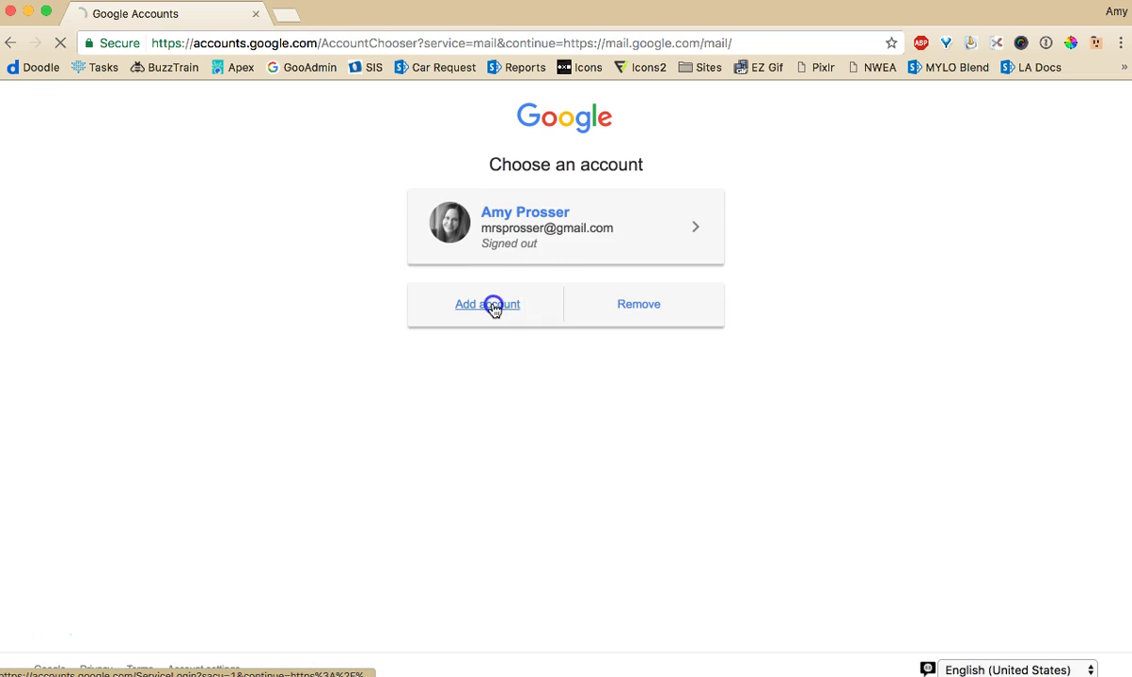
{"action": "left_click", "coordinate": [495, 410]}
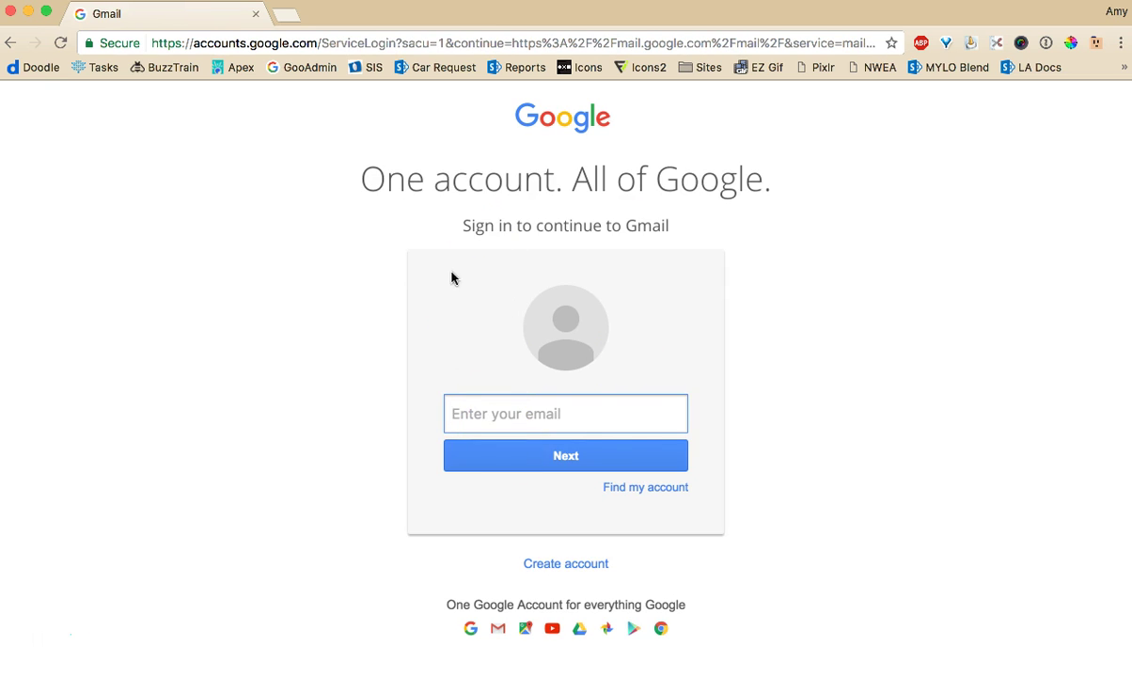
{"action": "left_click", "coordinate": [599, 453]}
{"action": "left_click", "coordinate": [497, 357]}
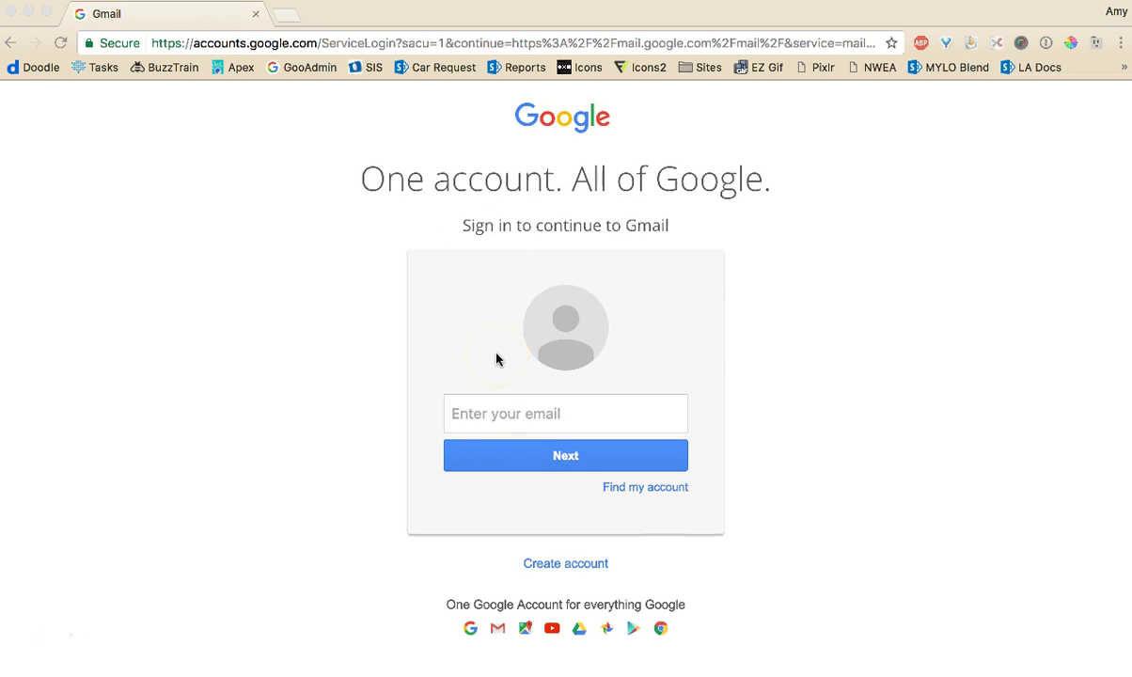
{"action": "left_click", "coordinate": [479, 422]}
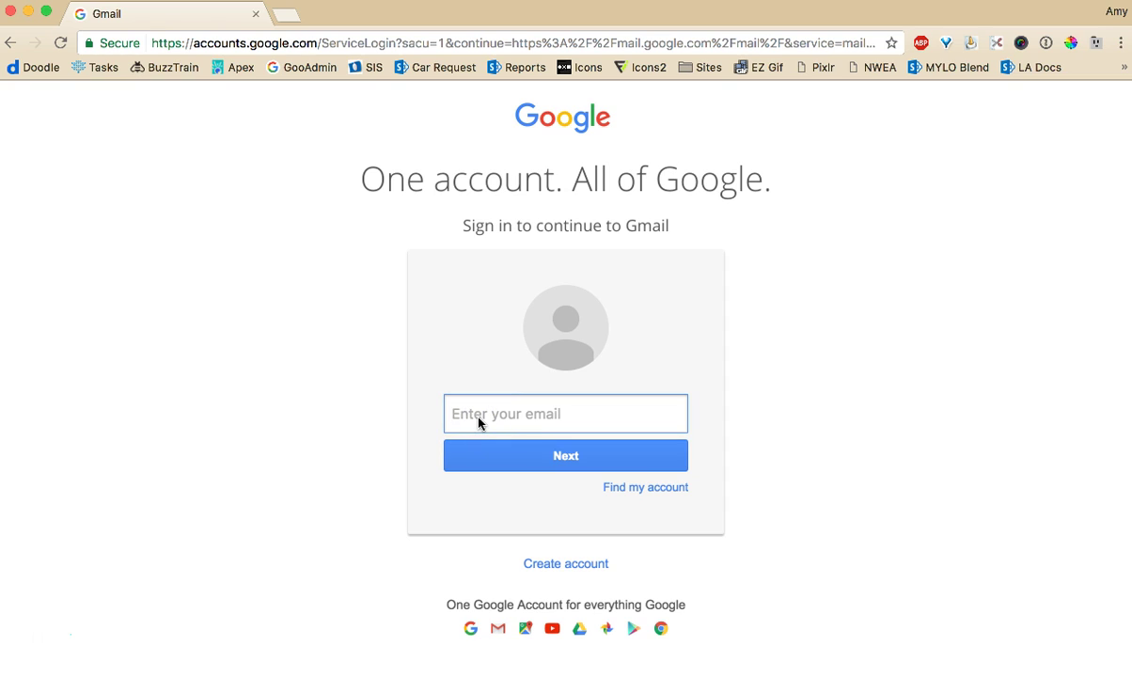
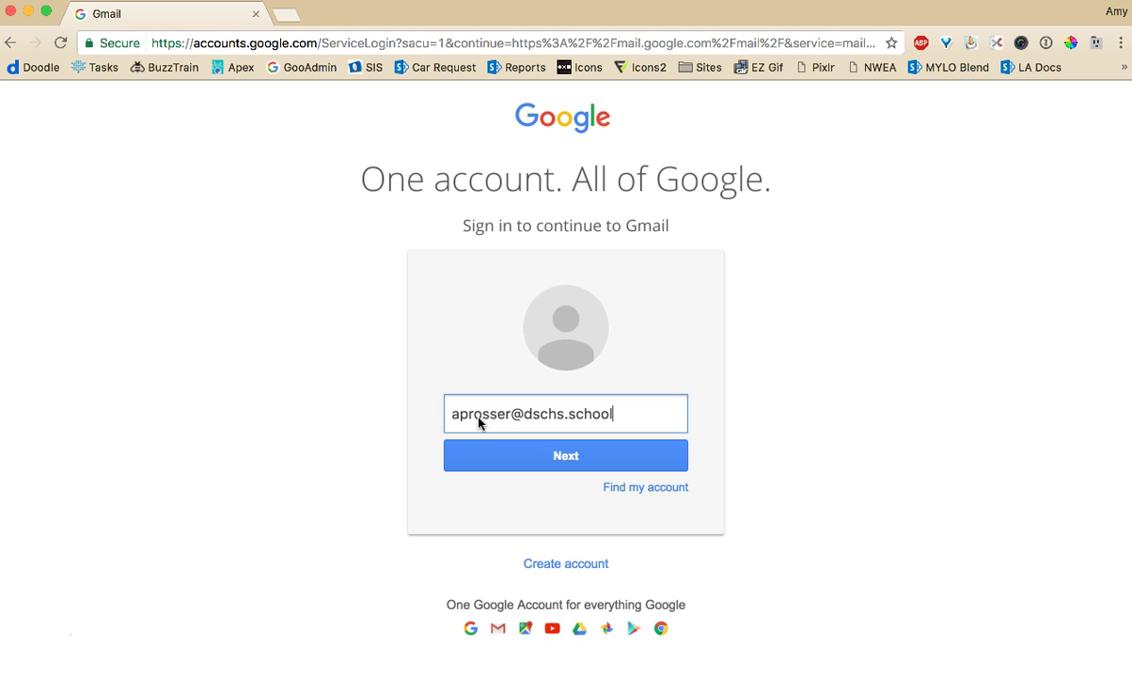
Submit the e-mail, turn off Stay signed in, and enter the account password
{"action": "left_click", "coordinate": [563, 458]}
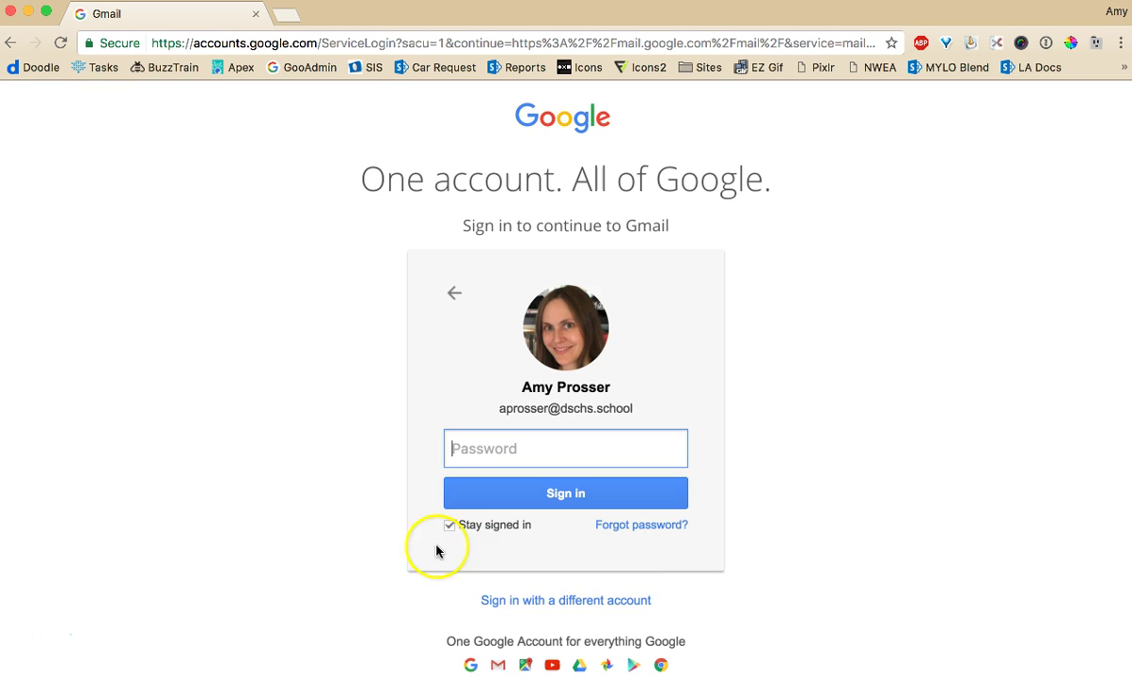
{"action": "mouse_move", "coordinate": [467, 533]}
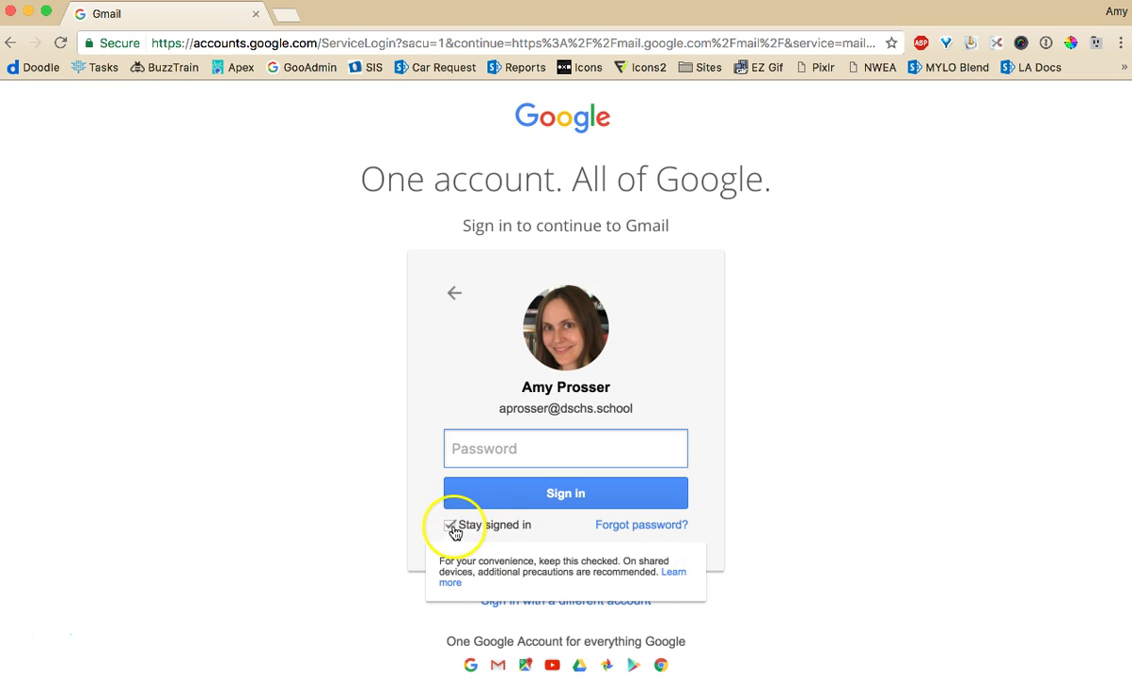
{"action": "left_click", "coordinate": [451, 526]}
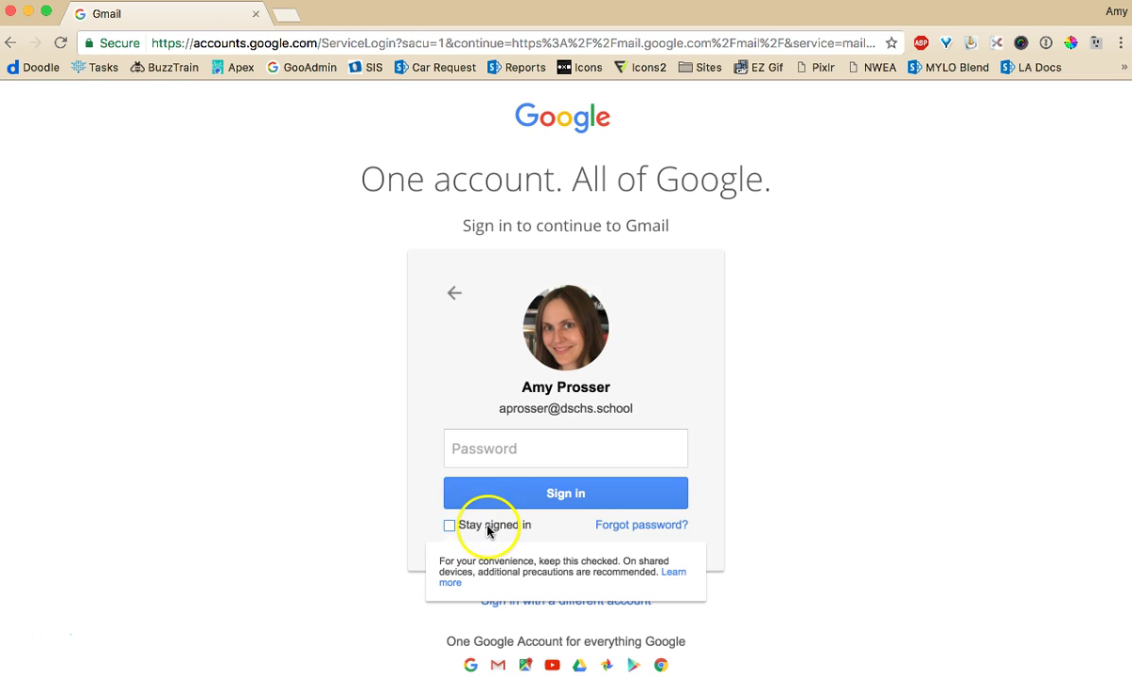
{"action": "left_click", "coordinate": [516, 450]}
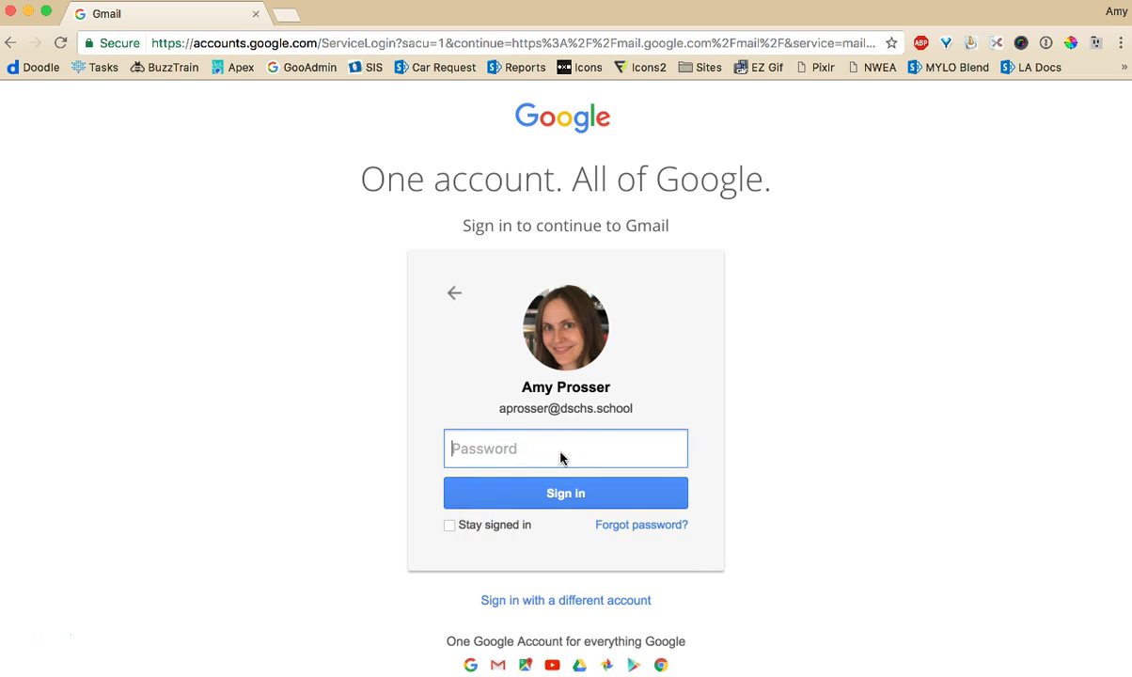
{"action": "type", "text": "*********"}
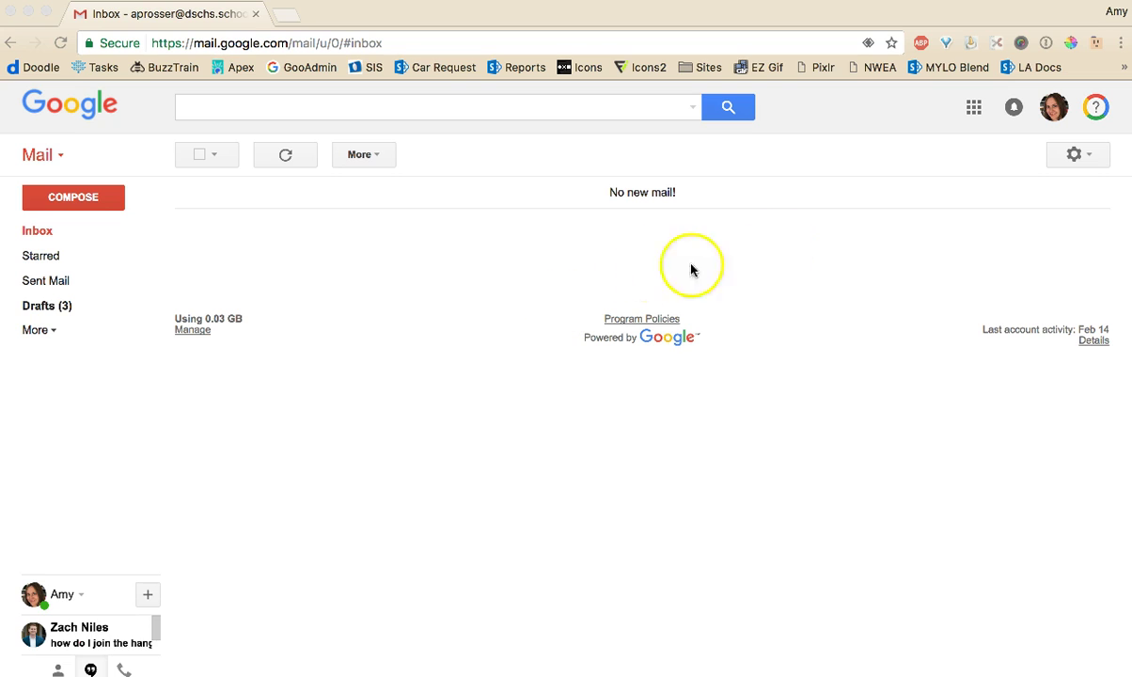
Apply the green caterpillar photo theme from the settings Themes picker, then close the picker
{"action": "left_click", "coordinate": [1088, 156]}
{"action": "left_click", "coordinate": [1088, 157]}
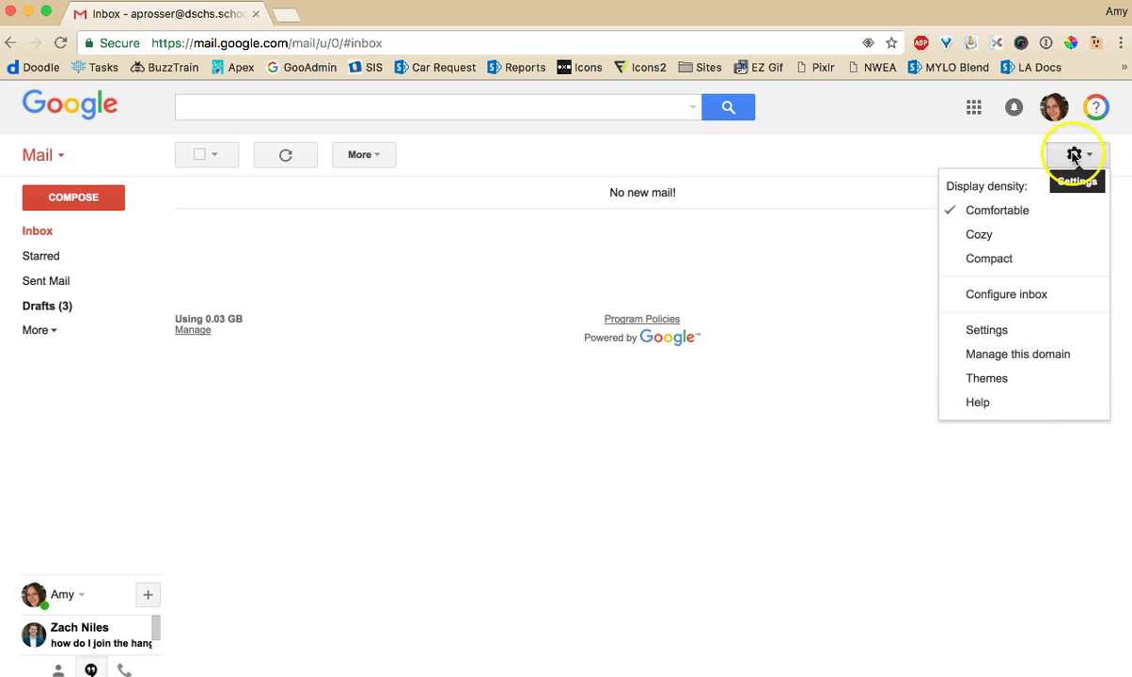
{"action": "left_click", "coordinate": [1011, 382]}
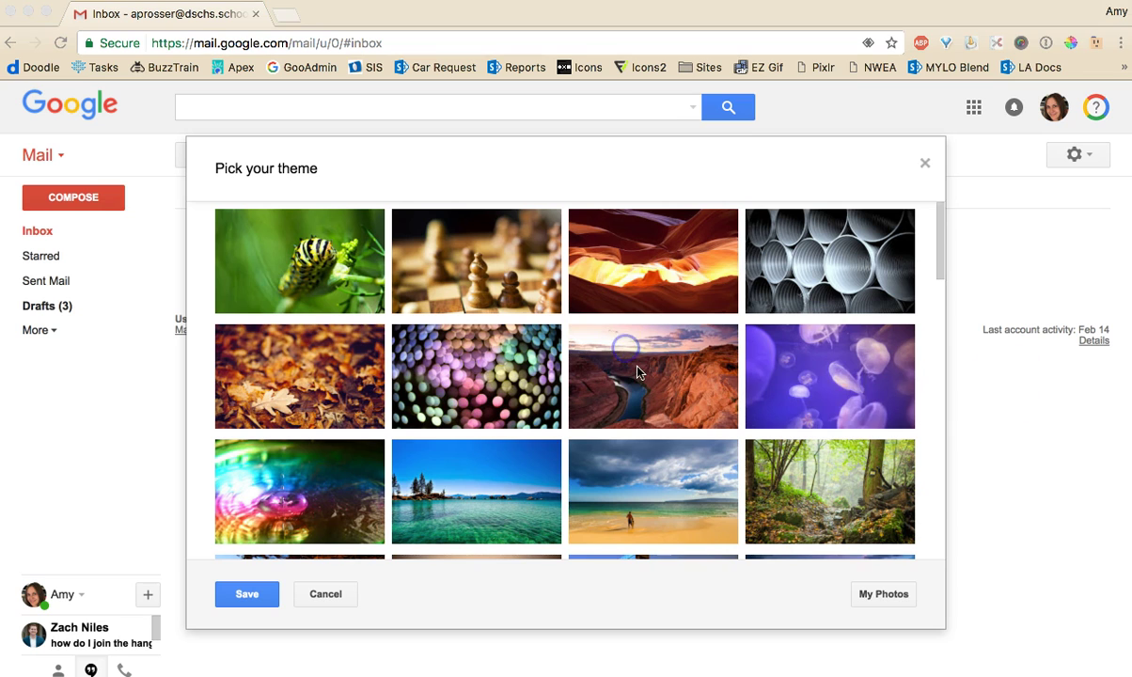
{"action": "scroll", "coordinate": [436, 527], "scroll_direction": "down", "scroll_amount": 1}
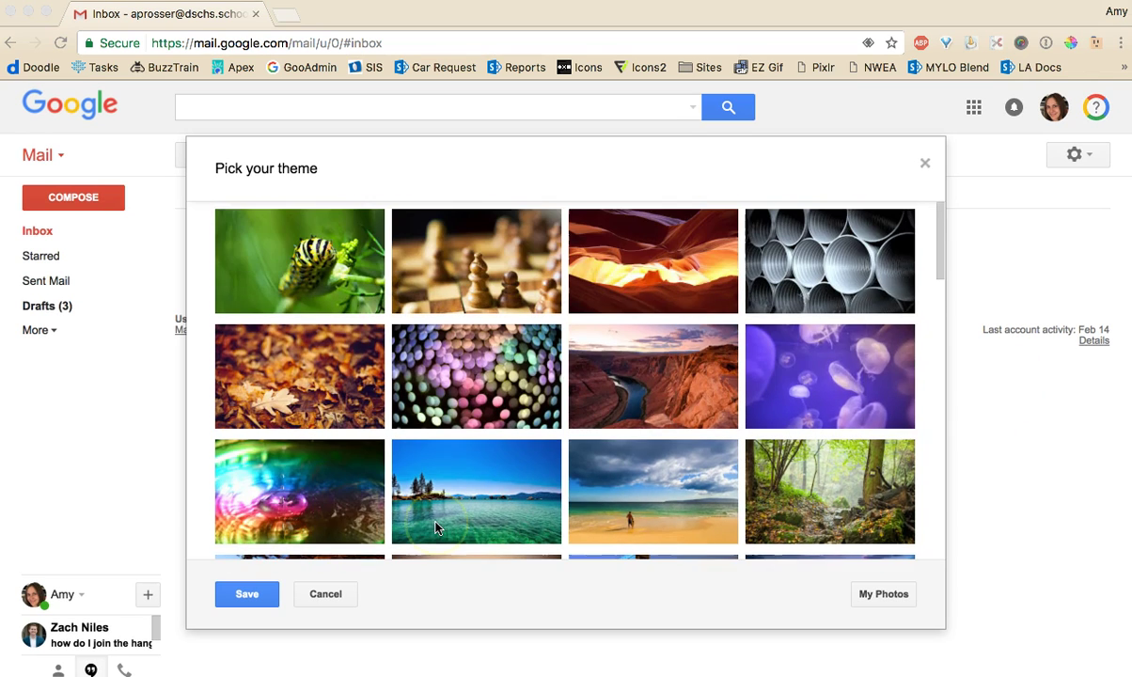
{"action": "left_click", "coordinate": [322, 292]}
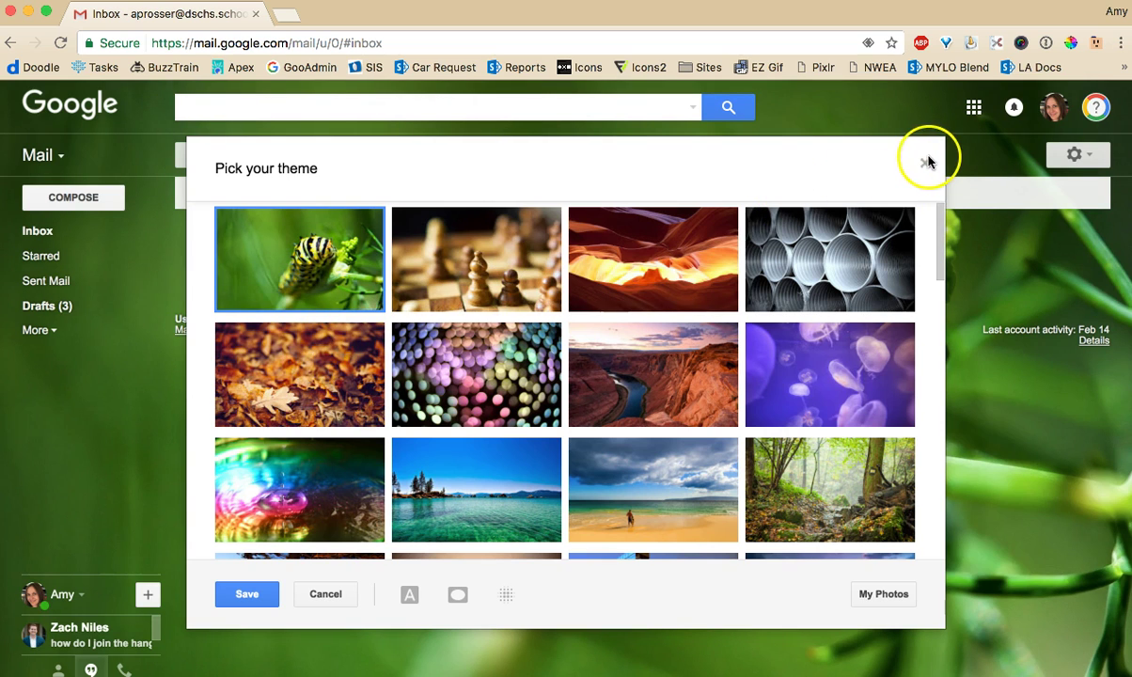
{"action": "left_click", "coordinate": [926, 162]}
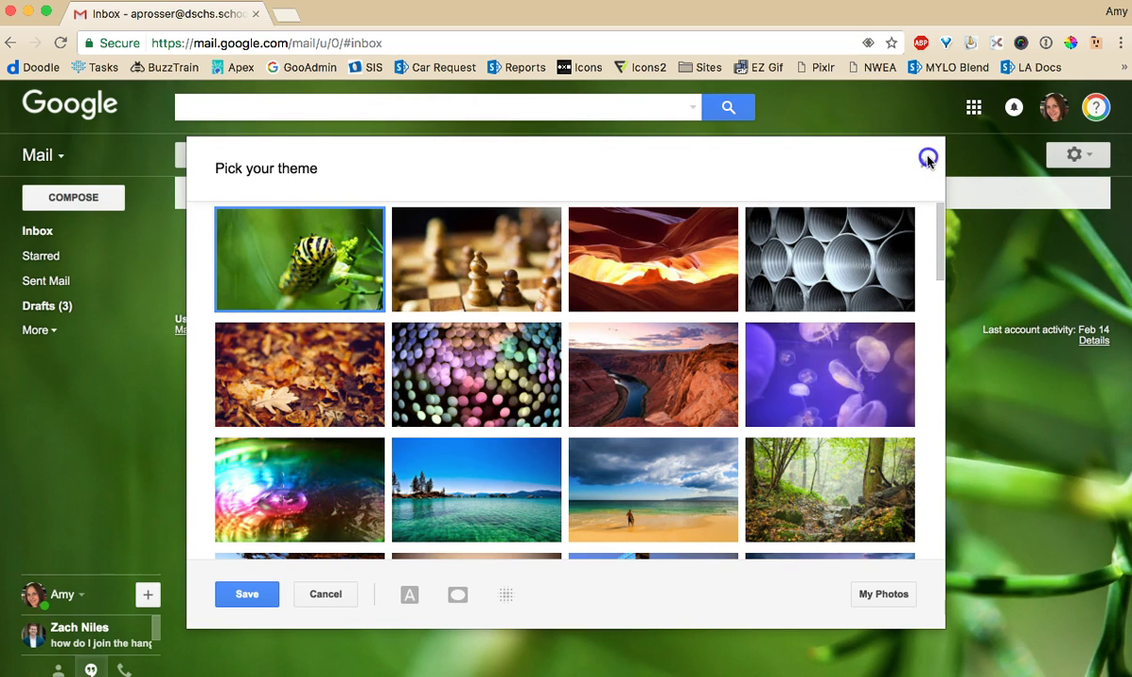
{"action": "left_click", "coordinate": [925, 166]}
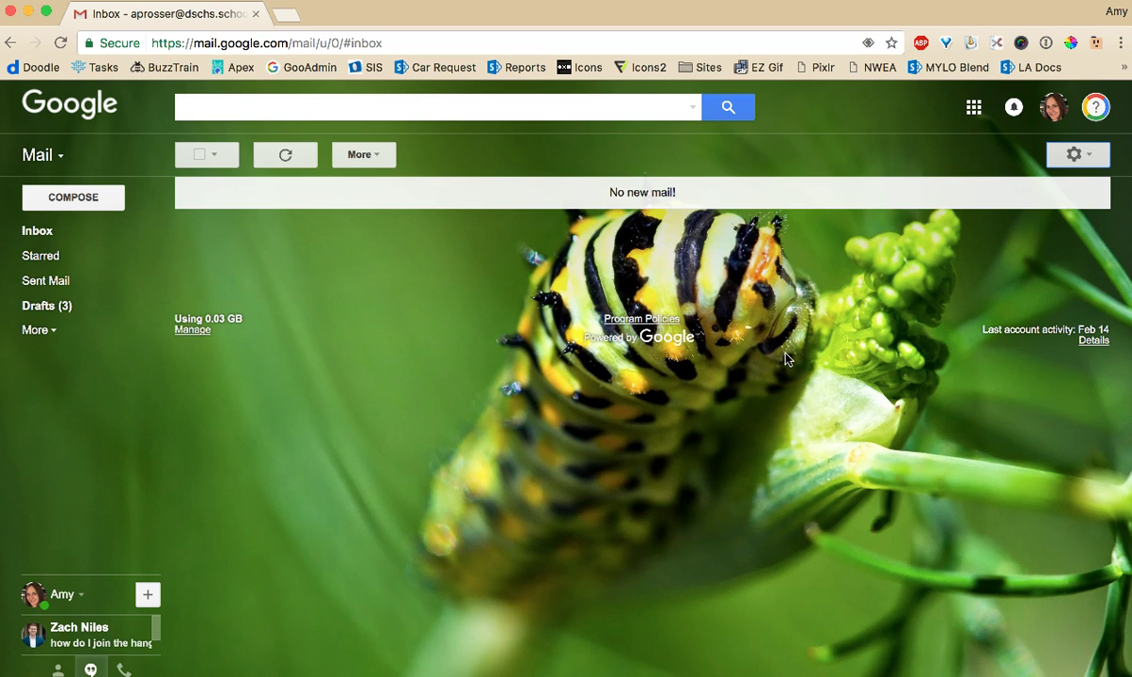
From the avatar's My Account, open Sign-in & security and then the Password row
{"action": "left_click", "coordinate": [1053, 106]}
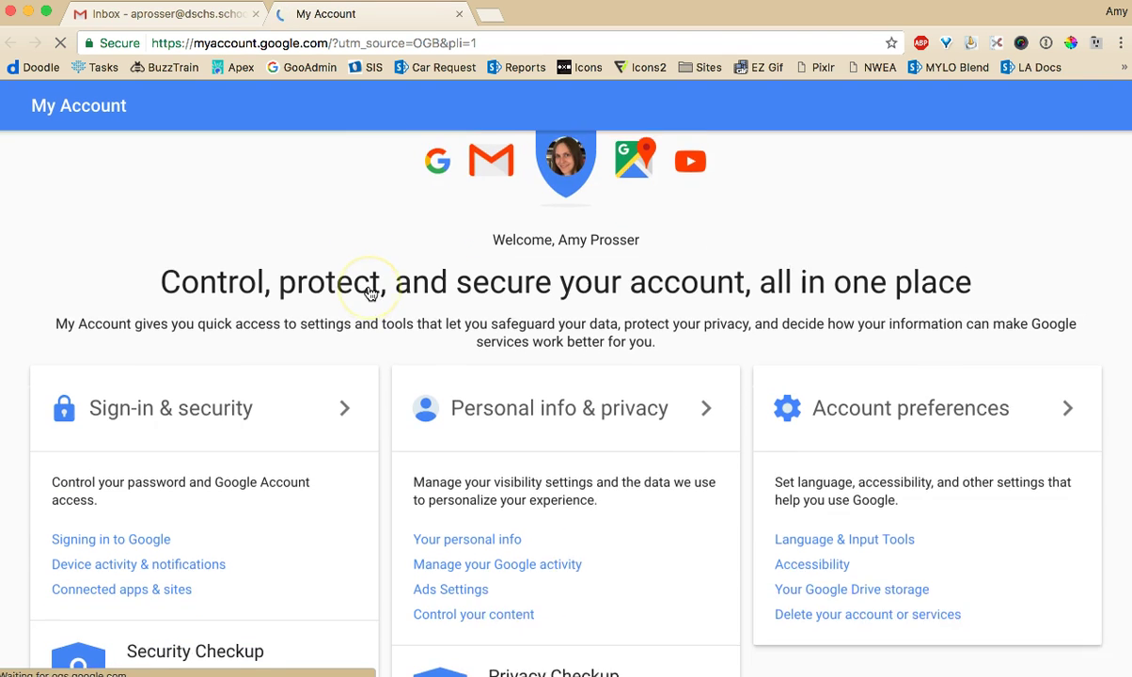
{"action": "scroll", "coordinate": [370, 293], "scroll_direction": "down", "scroll_amount": 3}
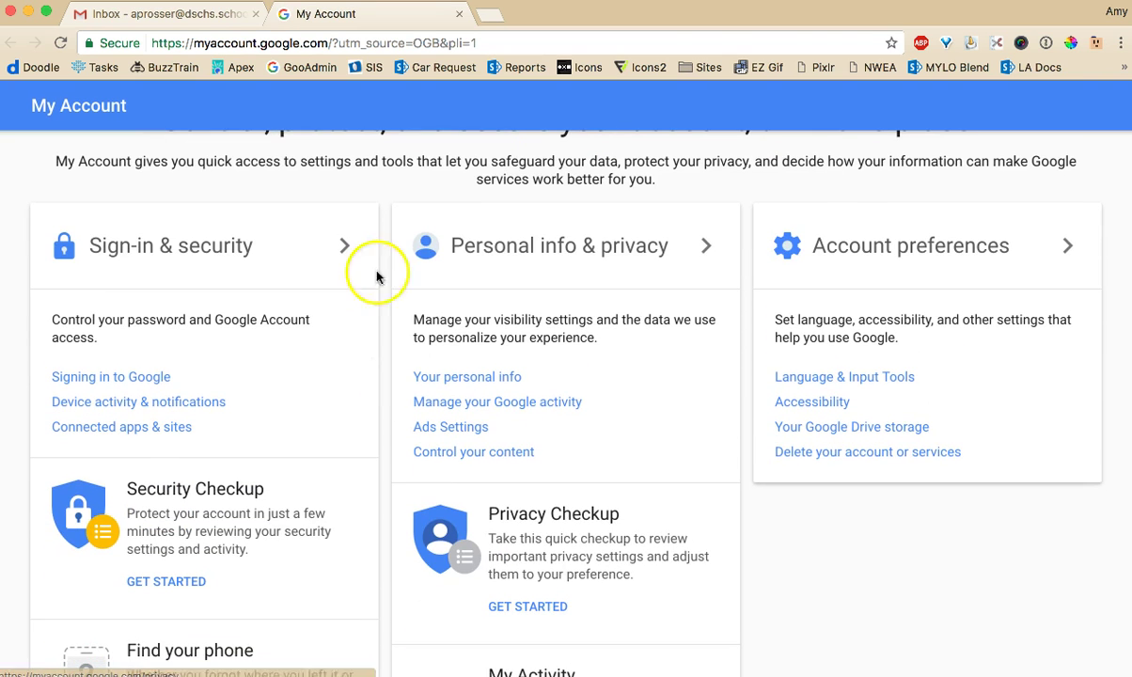
{"action": "left_click", "coordinate": [215, 256]}
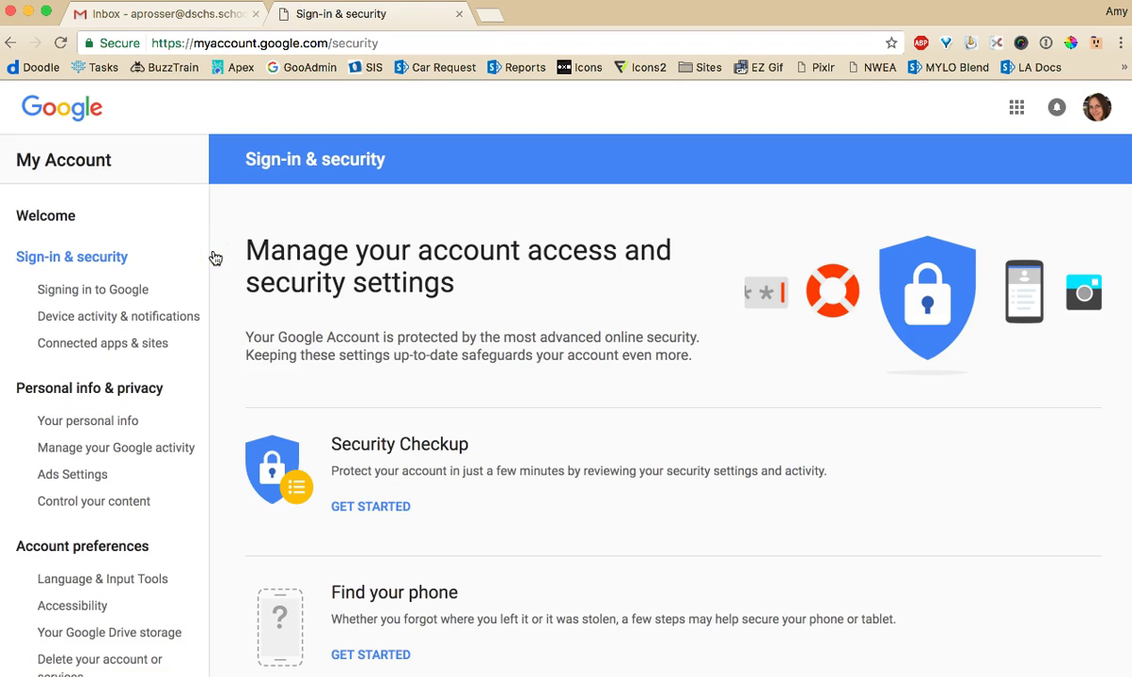
{"action": "scroll", "coordinate": [272, 275], "scroll_direction": "down", "scroll_amount": 5}
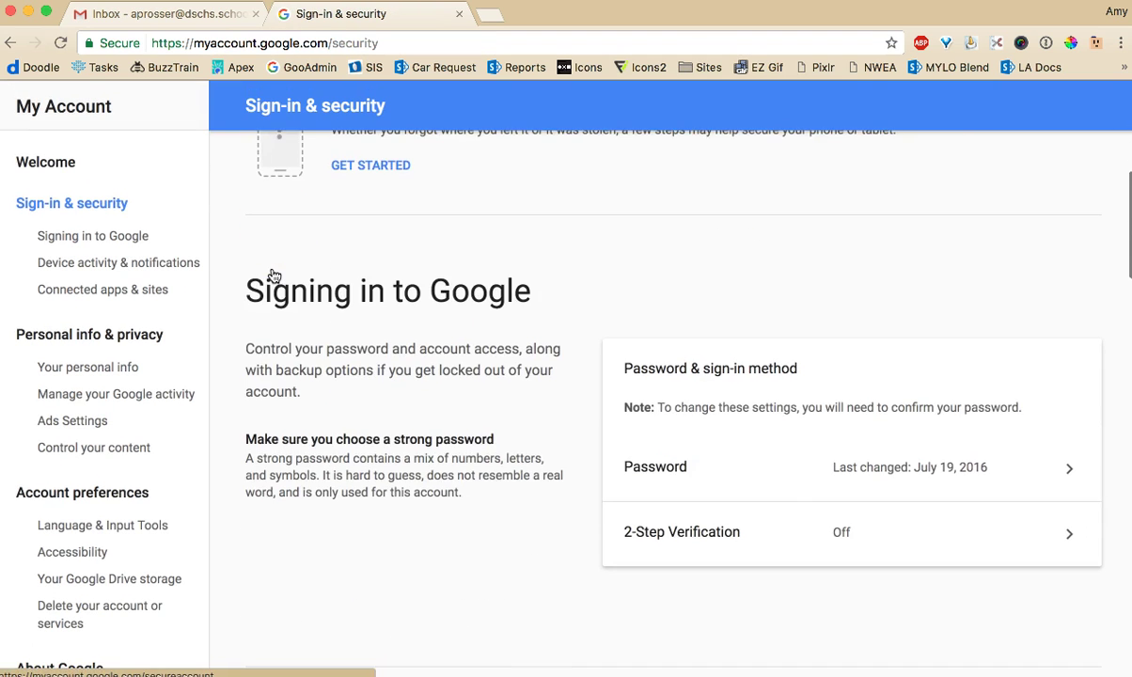
{"action": "scroll", "coordinate": [320, 273], "scroll_direction": "down", "scroll_amount": 1}
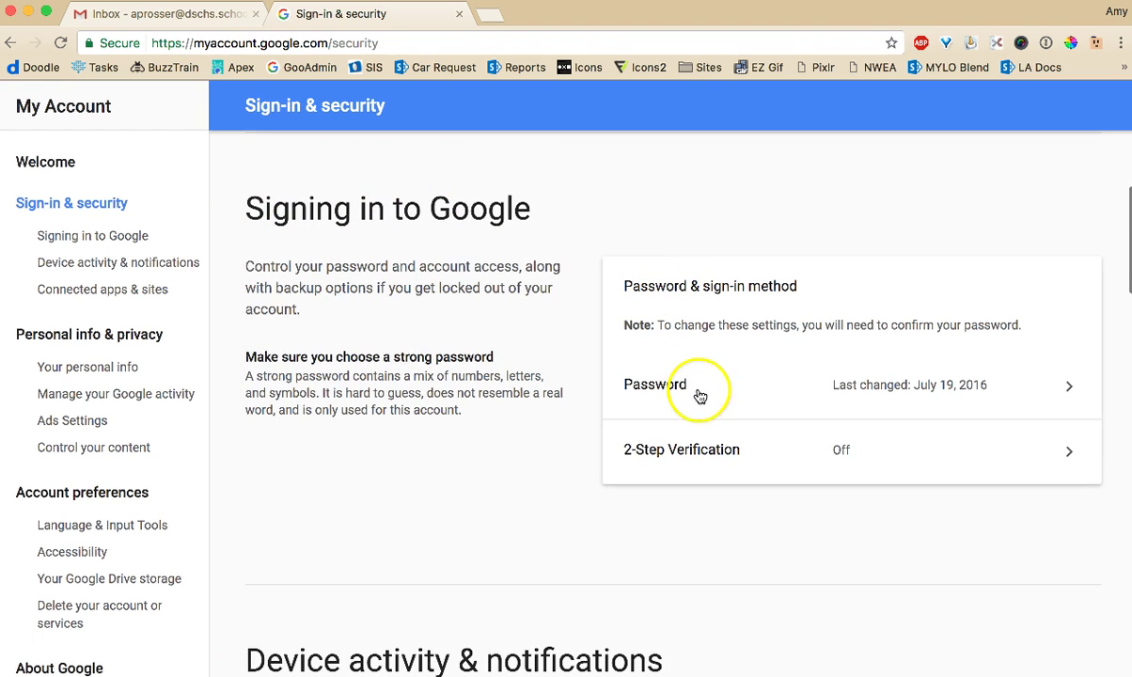
{"action": "left_click", "coordinate": [911, 390]}
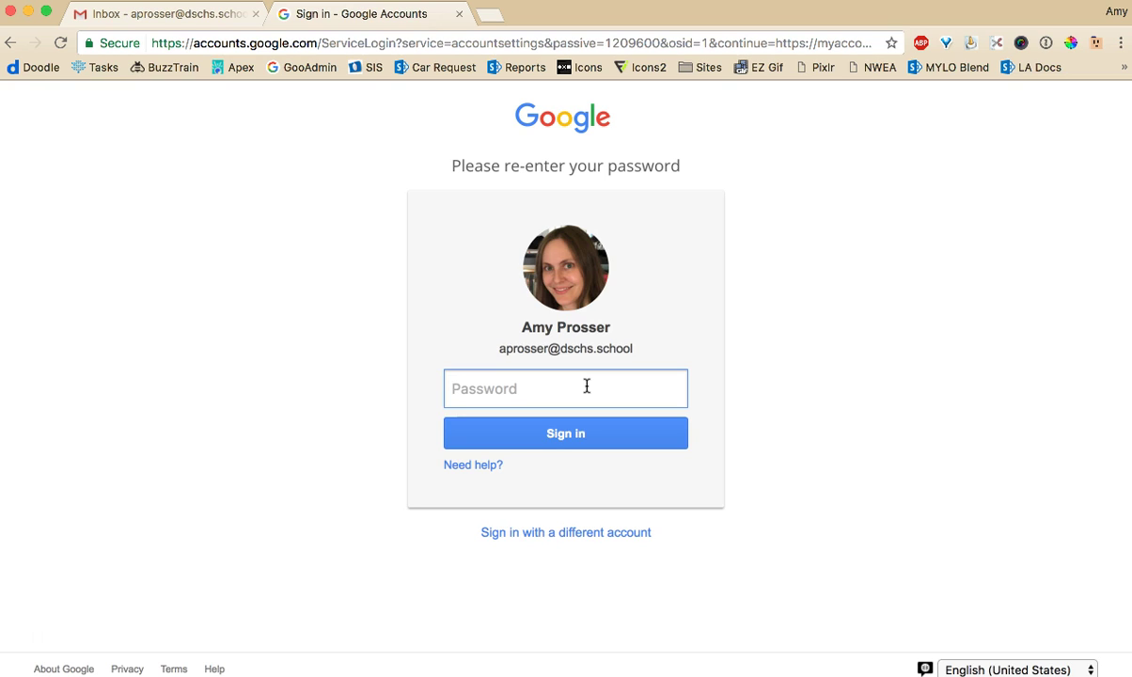
{"action": "left_click", "coordinate": [312, 39]}
Close the password tab, then open a new message and discard it unsent
{"action": "left_click", "coordinate": [457, 14]}
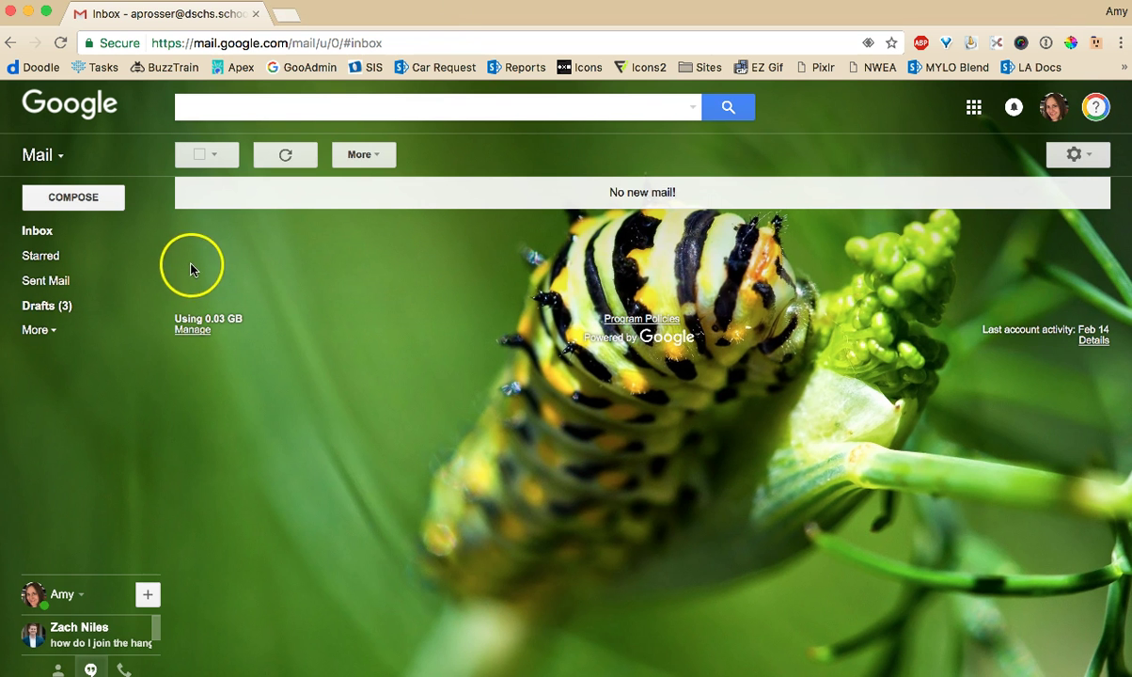
{"action": "left_click", "coordinate": [73, 199]}
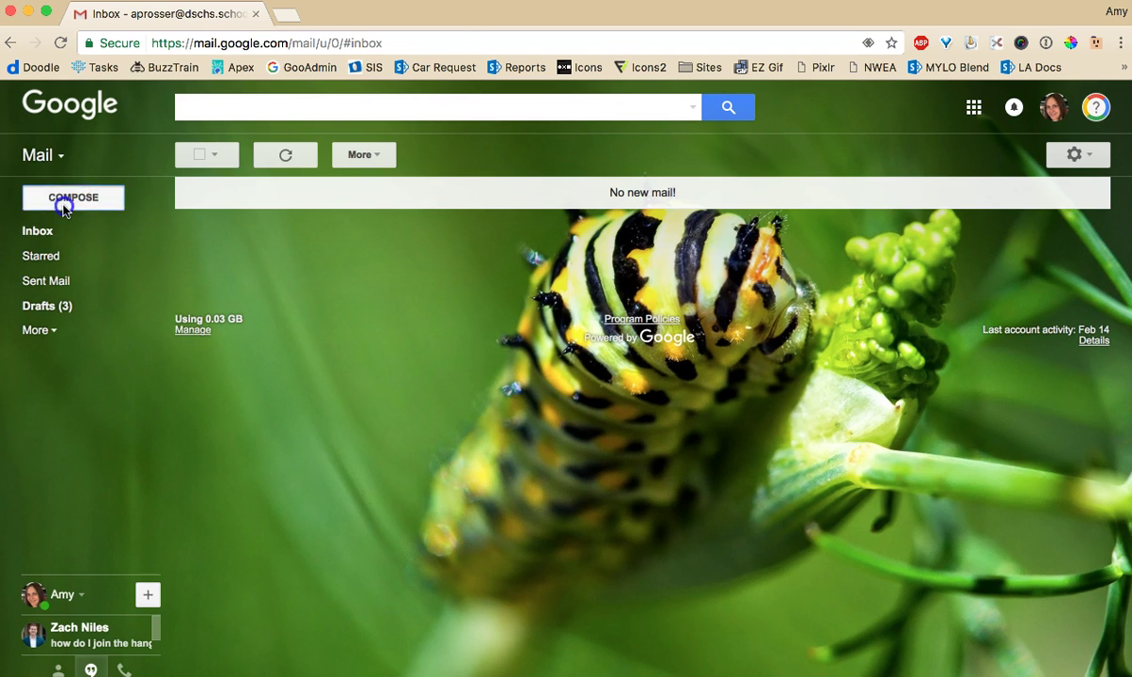
{"action": "left_click", "coordinate": [83, 209]}
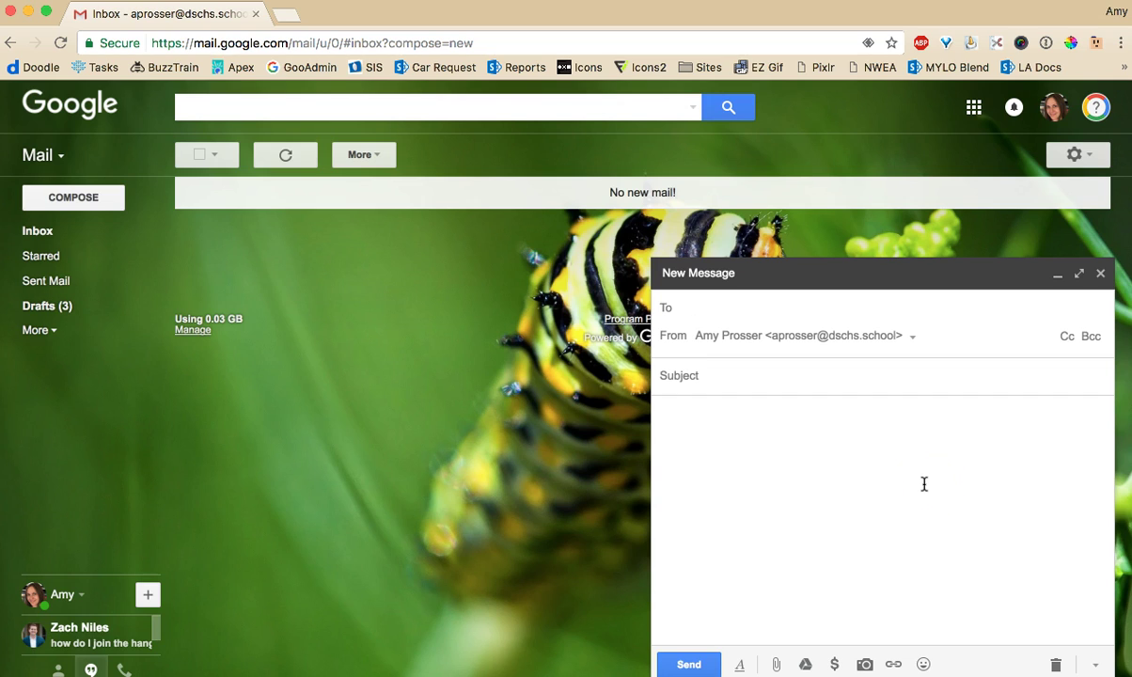
{"action": "left_click", "coordinate": [1100, 273]}
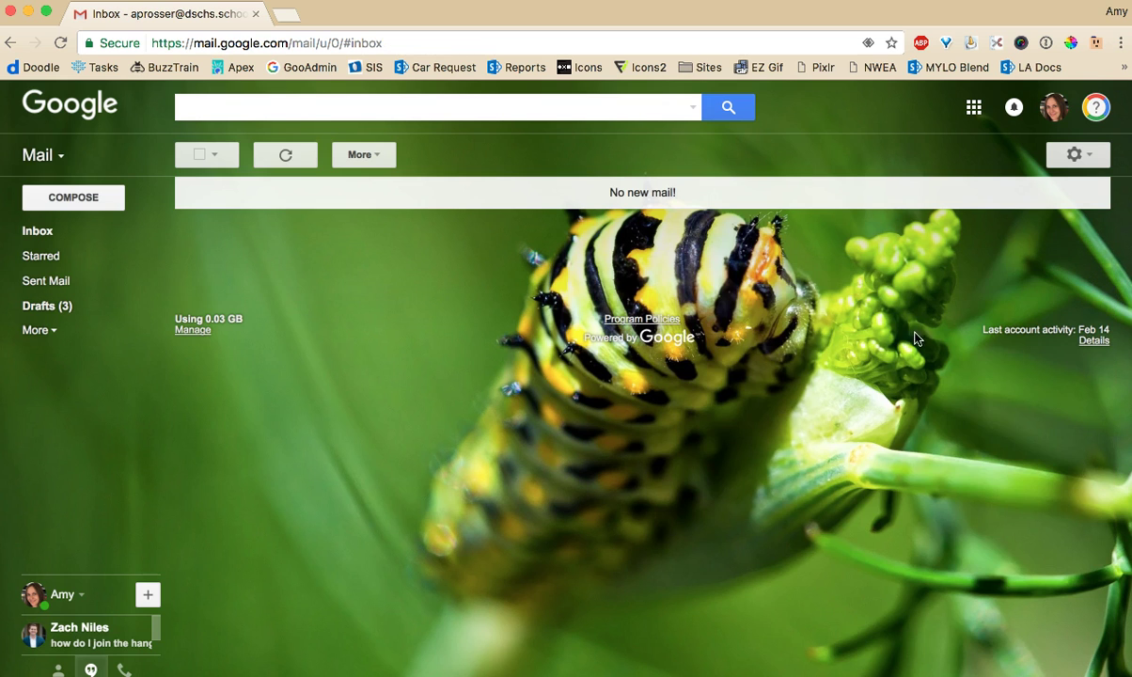
{"action": "mouse_move", "coordinate": [639, 329]}
{"action": "left_mouse_down"}
{"action": "mouse_move", "coordinate": [770, 298]}
{"action": "mouse_move", "coordinate": [826, 266]}
{"action": "left_mouse_up"}
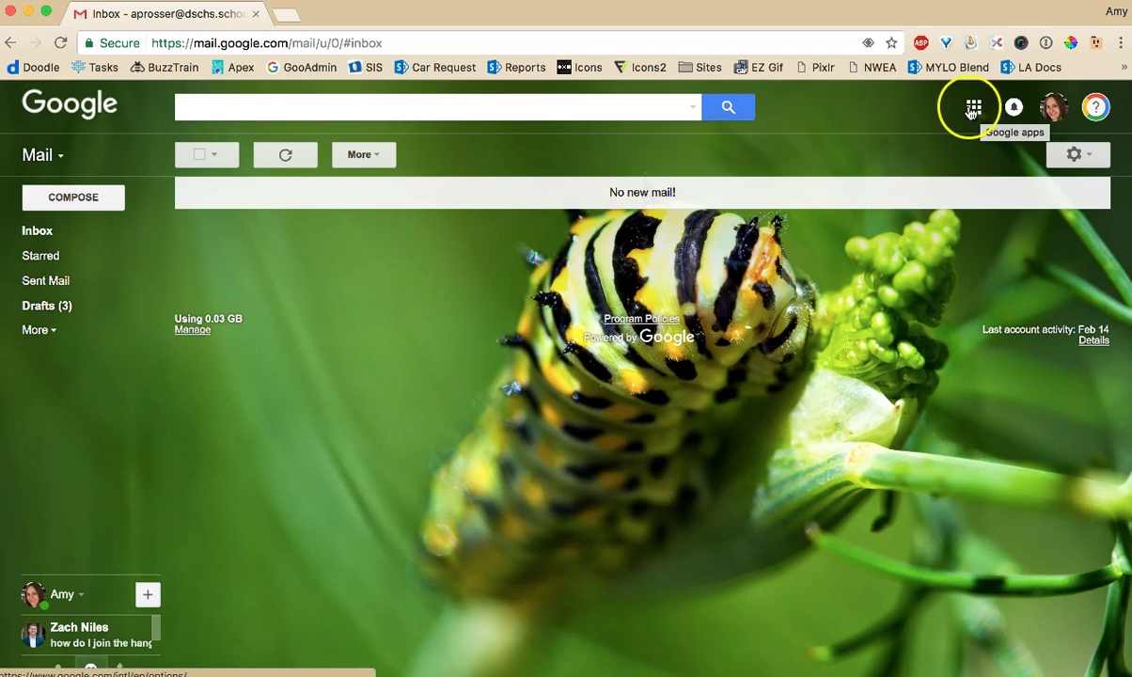
Open Google Drive from the apps grid and create a new Google Docs document
{"action": "left_click", "coordinate": [976, 109]}
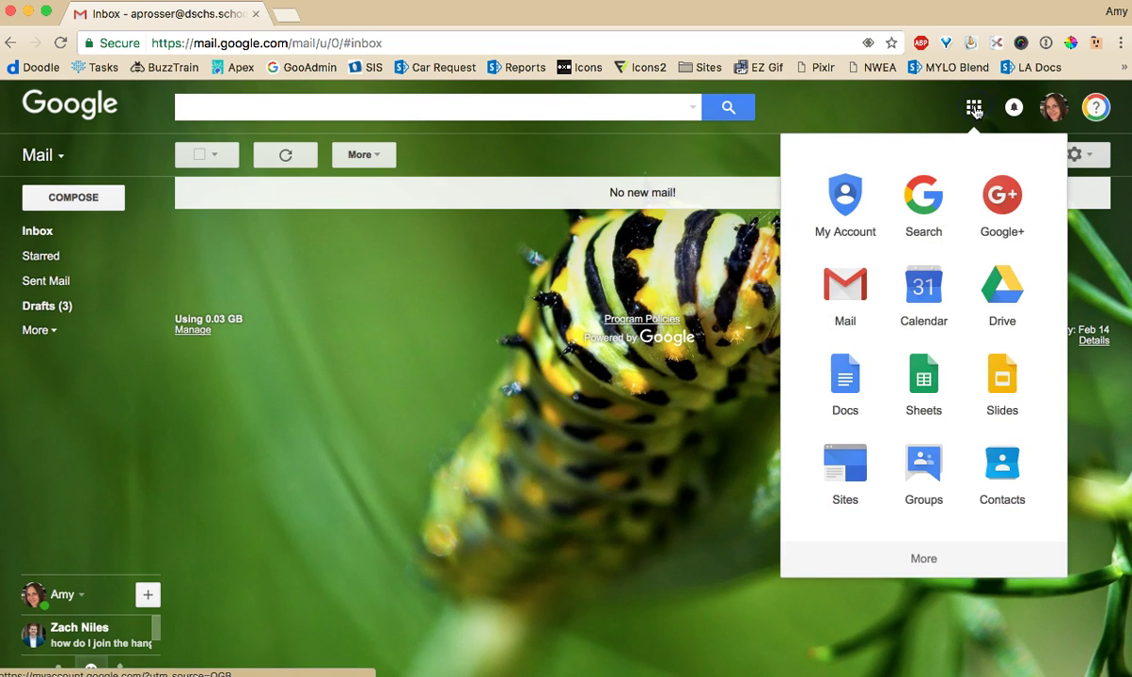
{"action": "left_click", "coordinate": [1012, 288]}
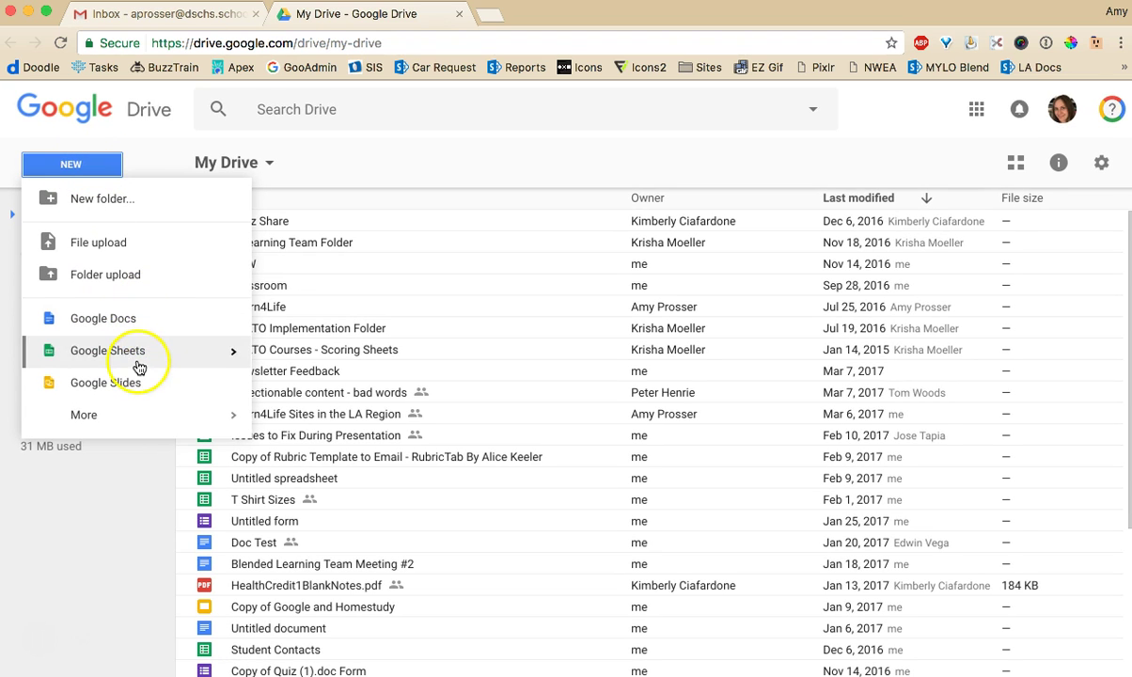
{"action": "mouse_move", "coordinate": [91, 419]}
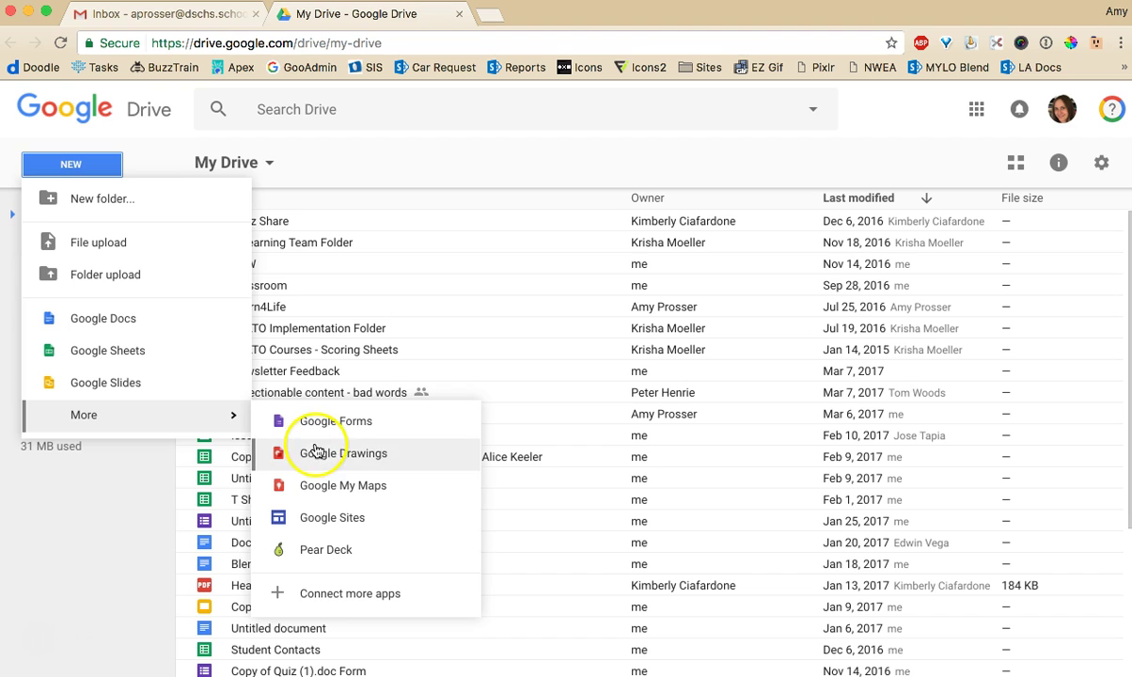
{"action": "left_click", "coordinate": [83, 175]}
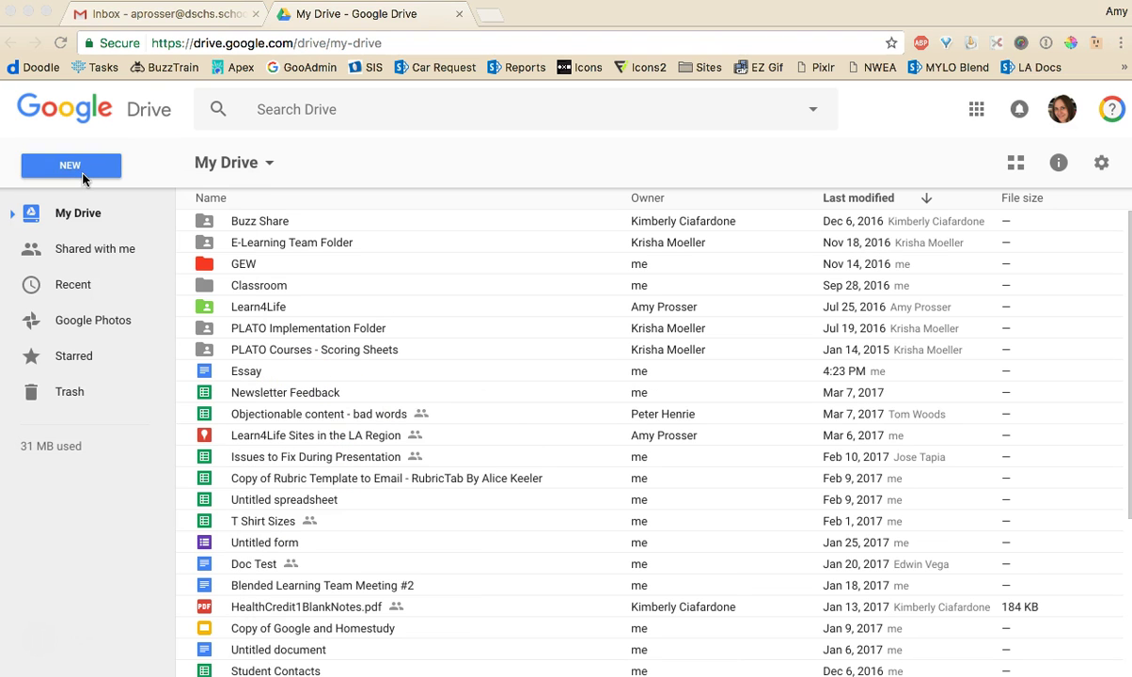
{"action": "left_click", "coordinate": [72, 185]}
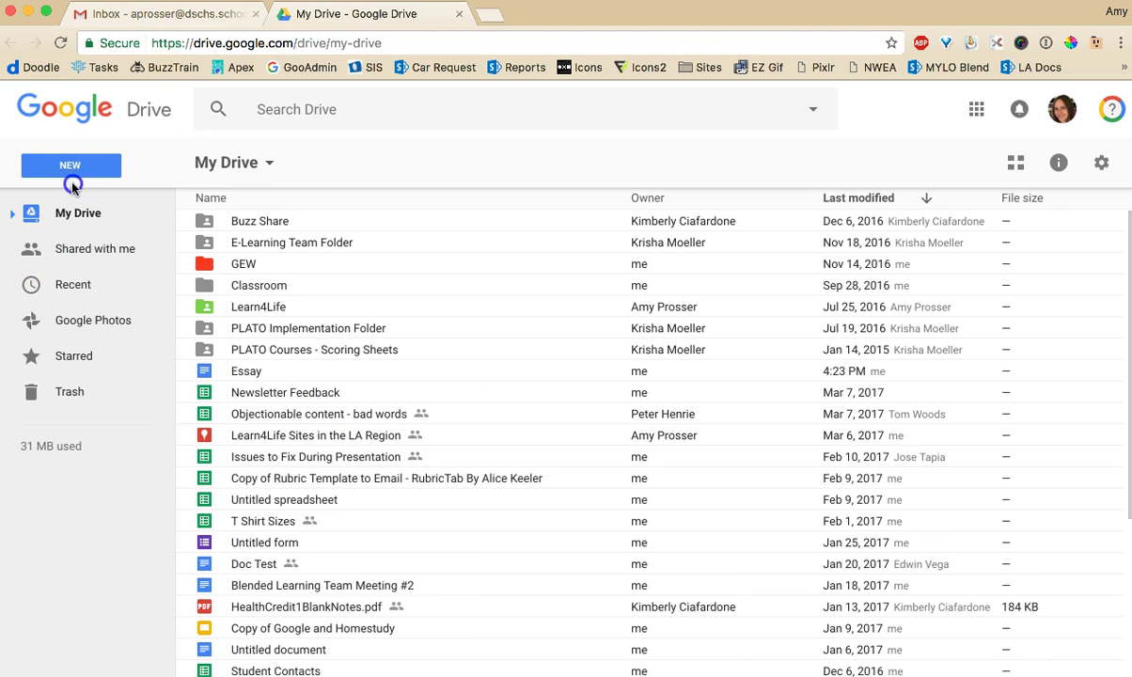
{"action": "left_click", "coordinate": [81, 303]}
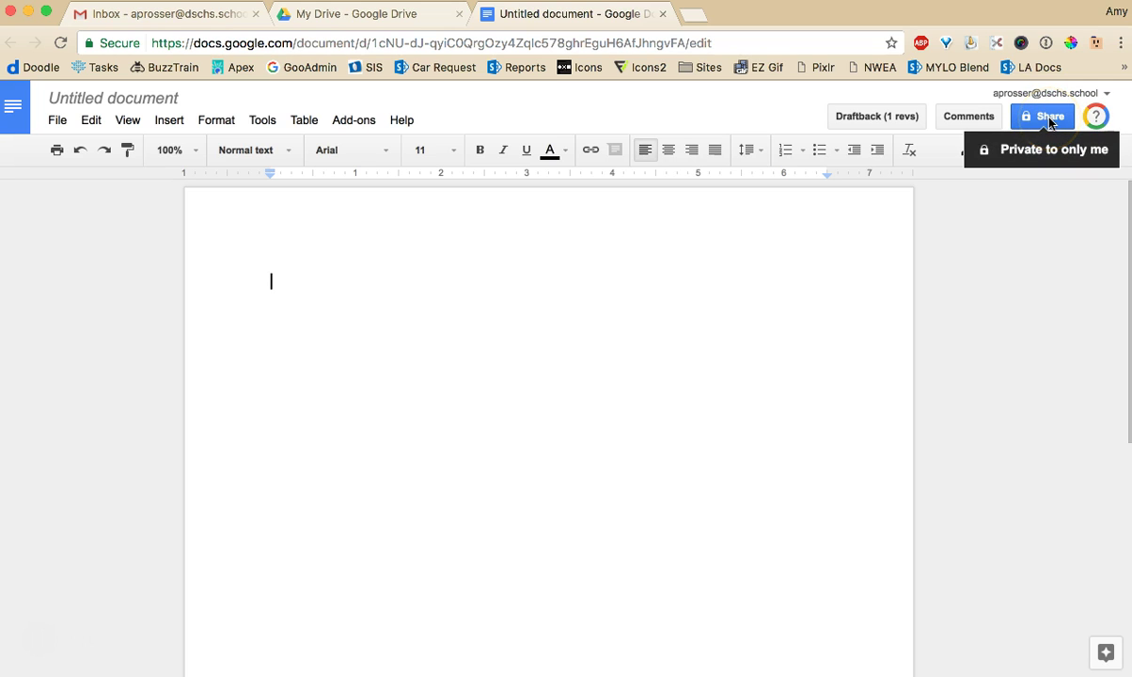
Rename the untitled document to 'Essay'
{"action": "left_click", "coordinate": [160, 98]}
{"action": "type", "text": "Essay"}
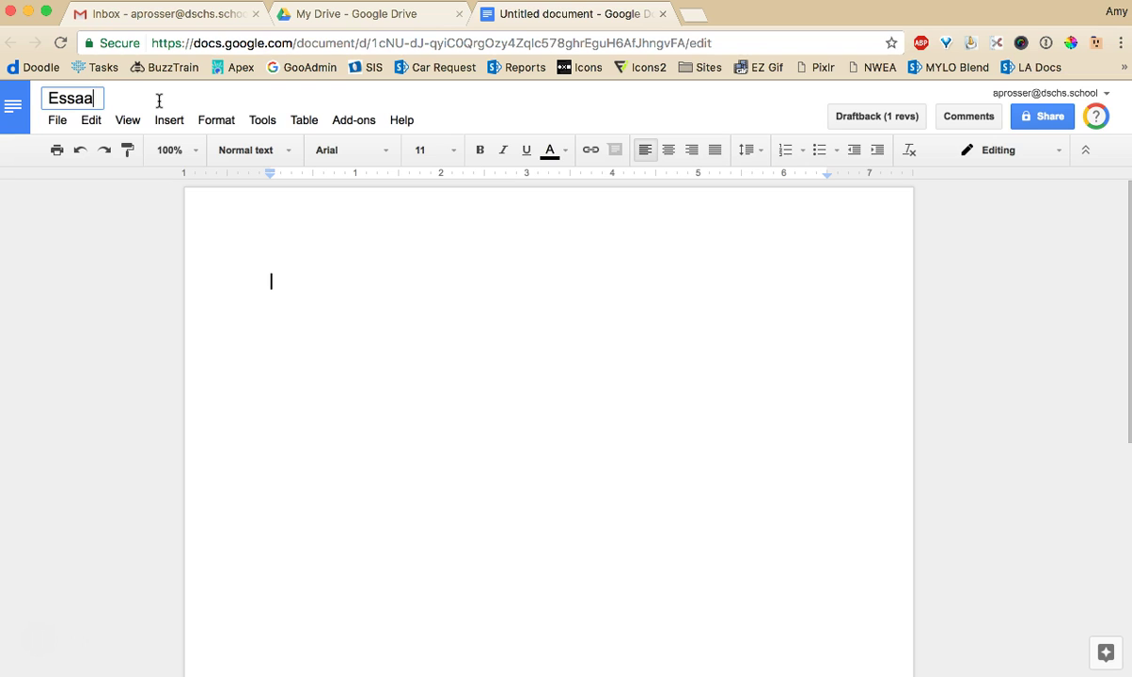
{"action": "left_click", "coordinate": [538, 280]}
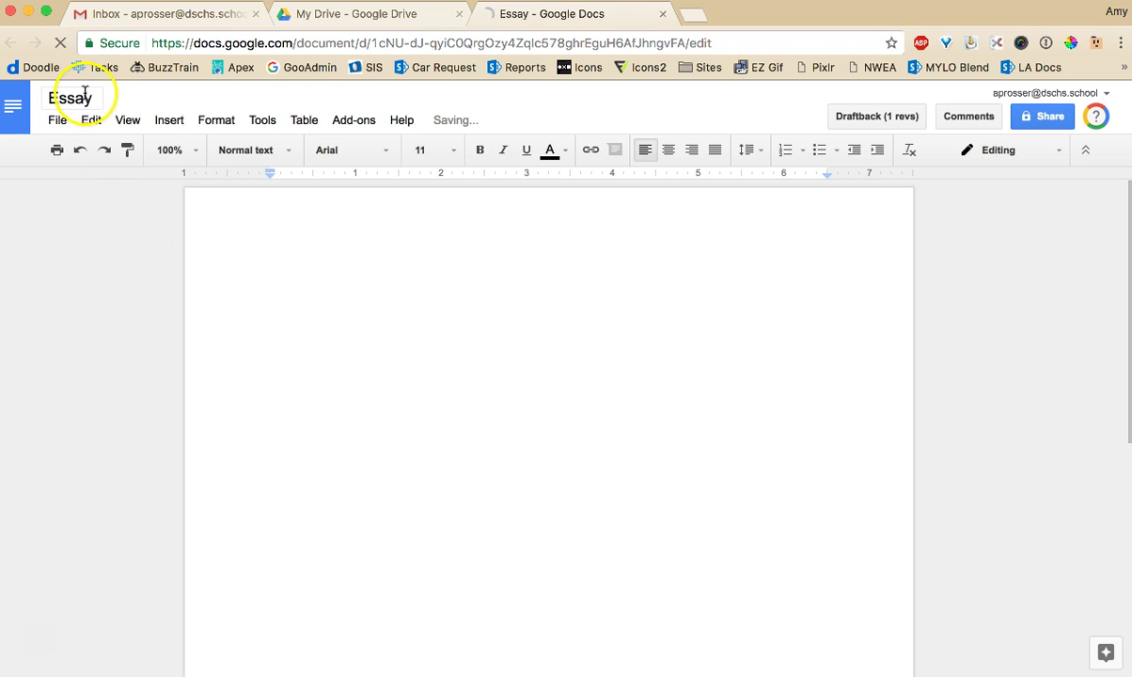
{"action": "left_click", "coordinate": [1049, 117]}
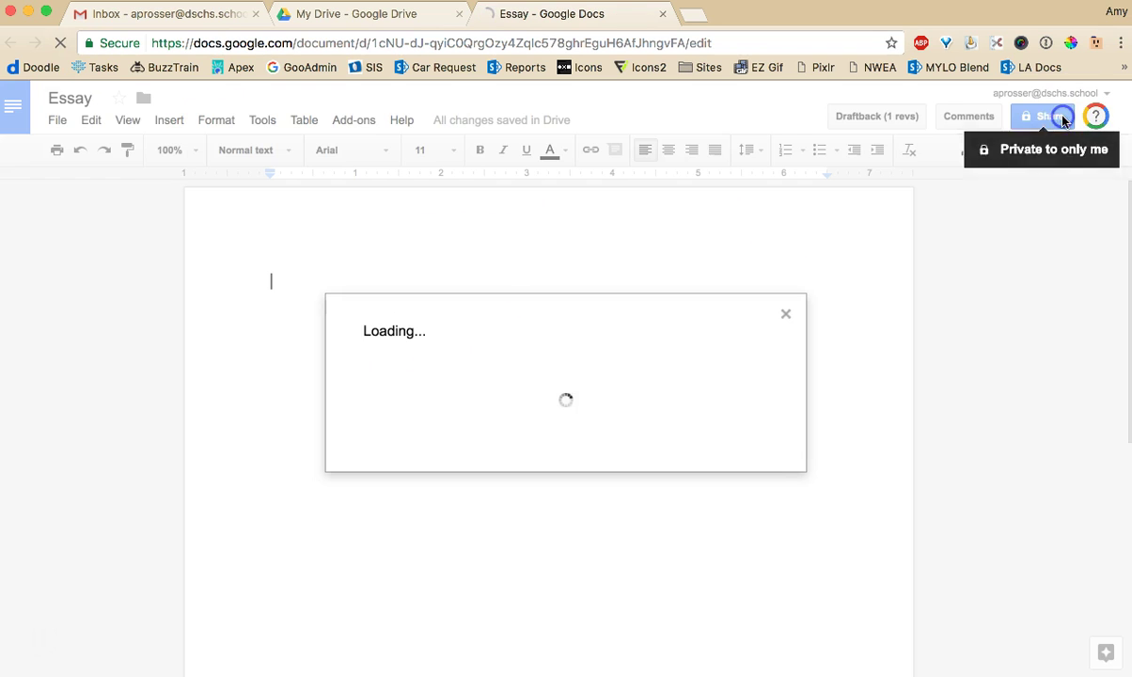
{"action": "left_click", "coordinate": [663, 370]}
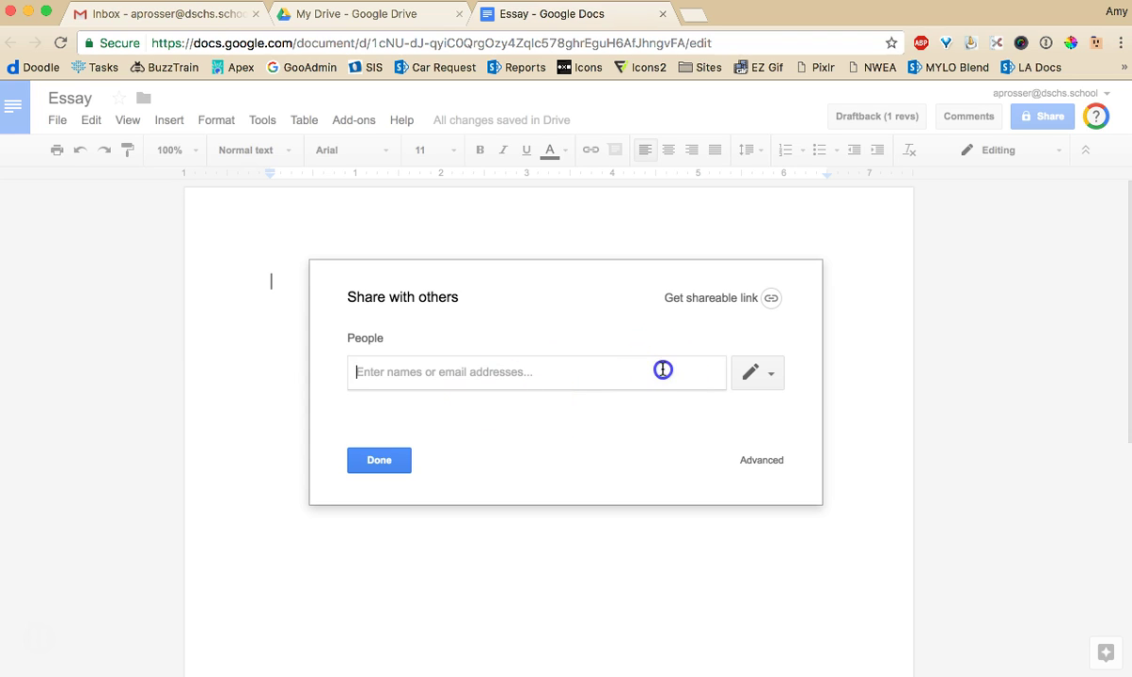
{"action": "left_click", "coordinate": [760, 372]}
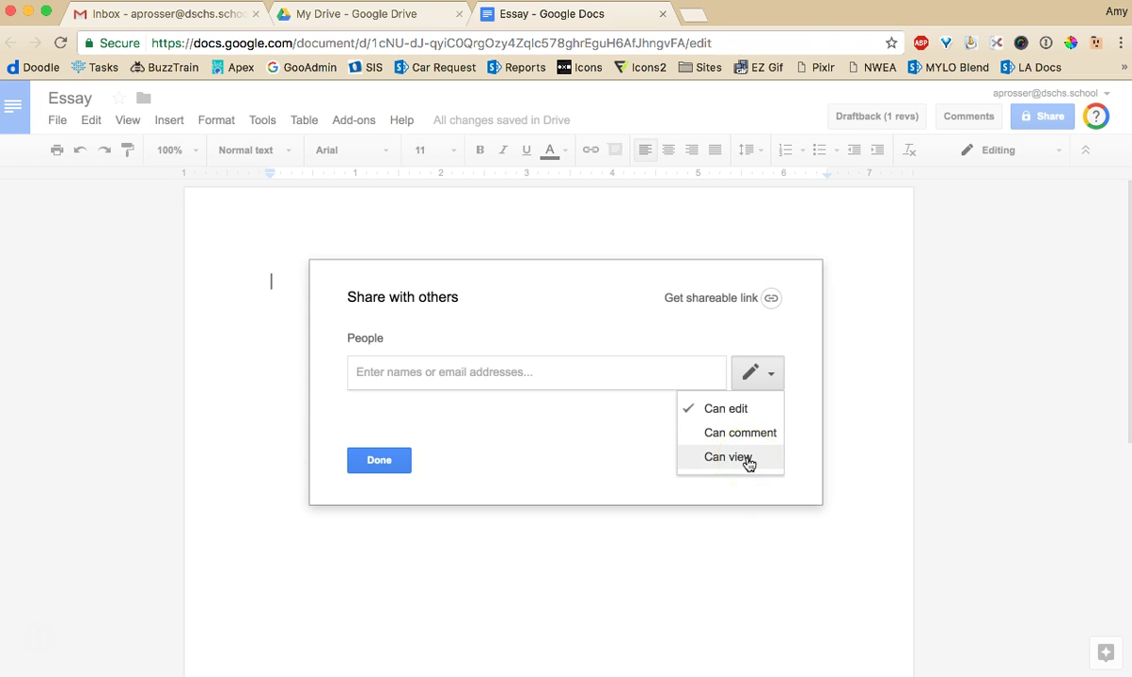
{"action": "left_click", "coordinate": [753, 436]}
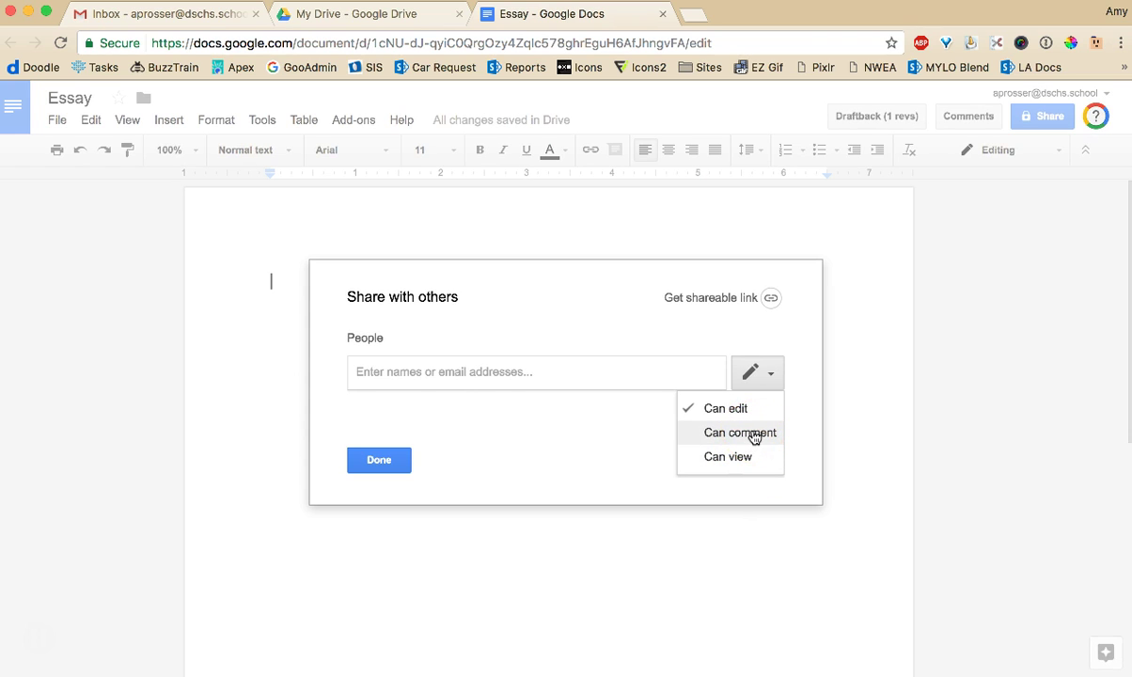
{"action": "left_click", "coordinate": [753, 435]}
{"action": "left_click", "coordinate": [503, 374]}
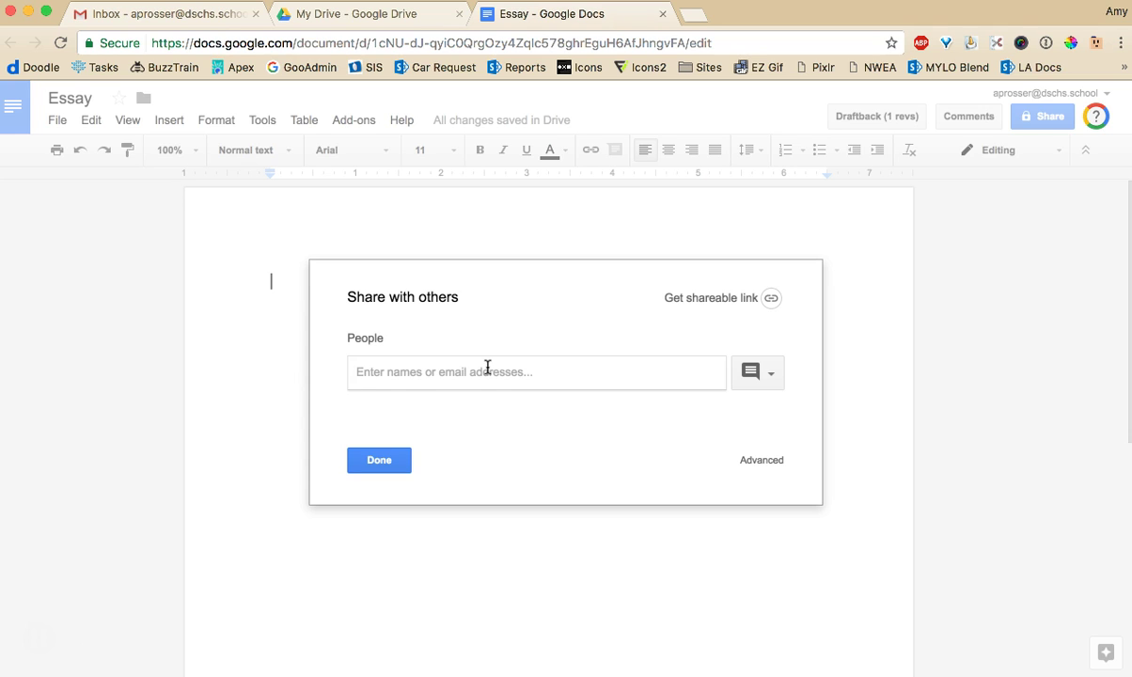
{"action": "key", "text": "Escape"}
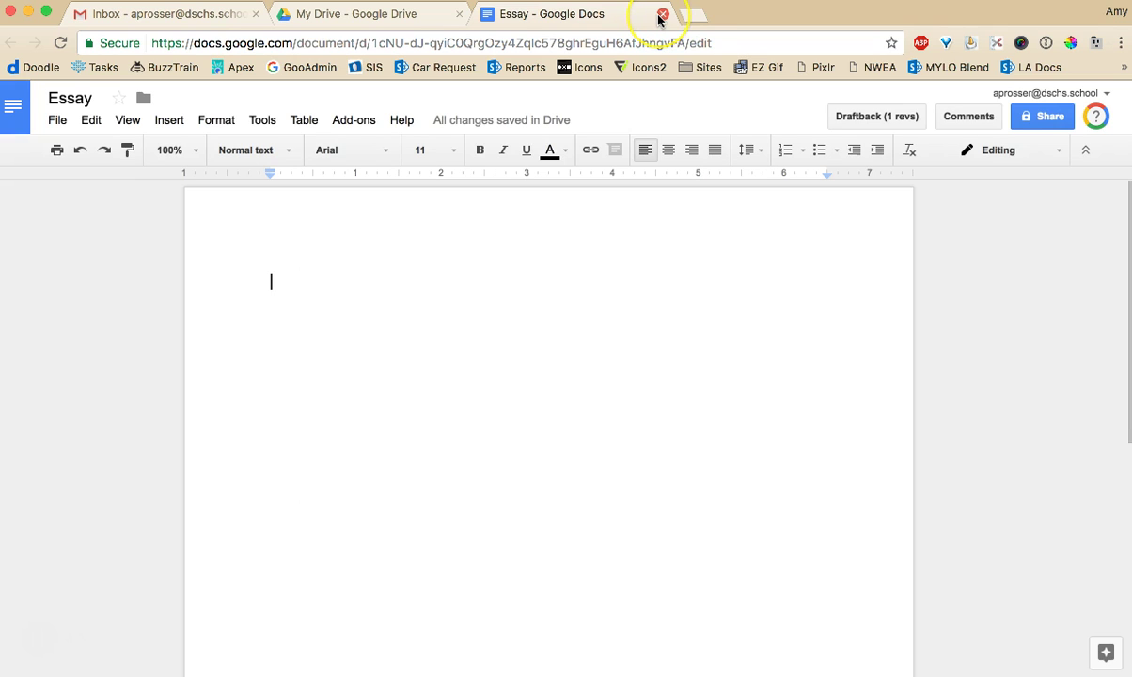
Close Essay, select cells such as B2 and B5 in the new spreadsheet, and return to My Drive
{"action": "left_click", "coordinate": [662, 14]}
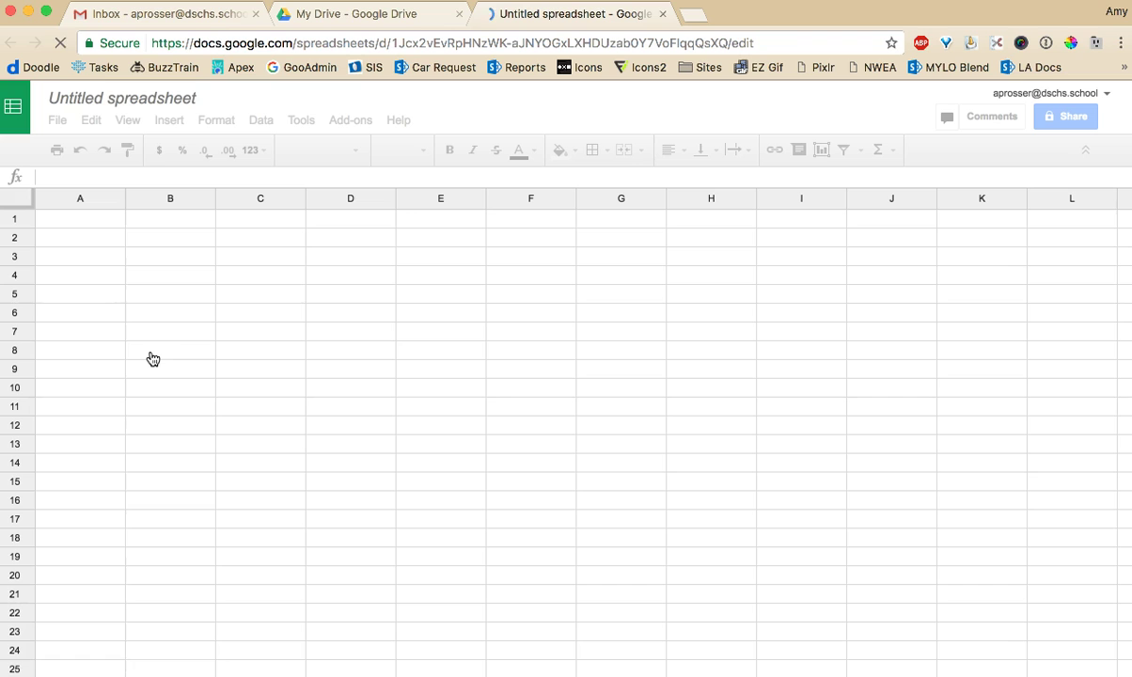
{"action": "left_click", "coordinate": [234, 289]}
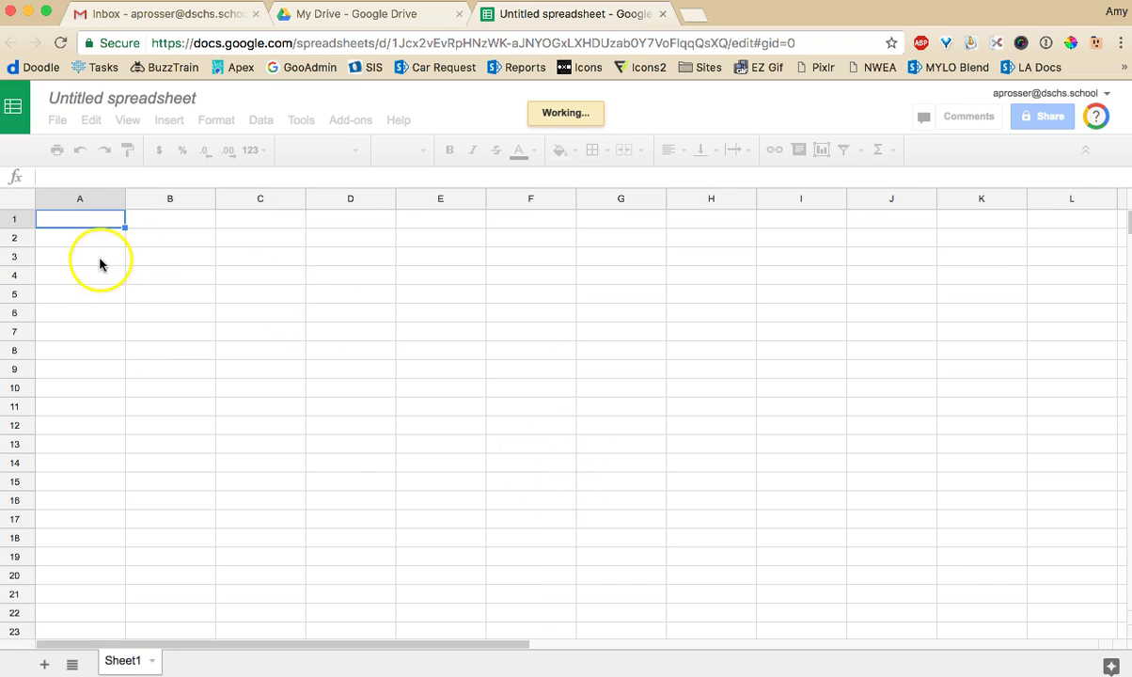
{"action": "left_click", "coordinate": [172, 238]}
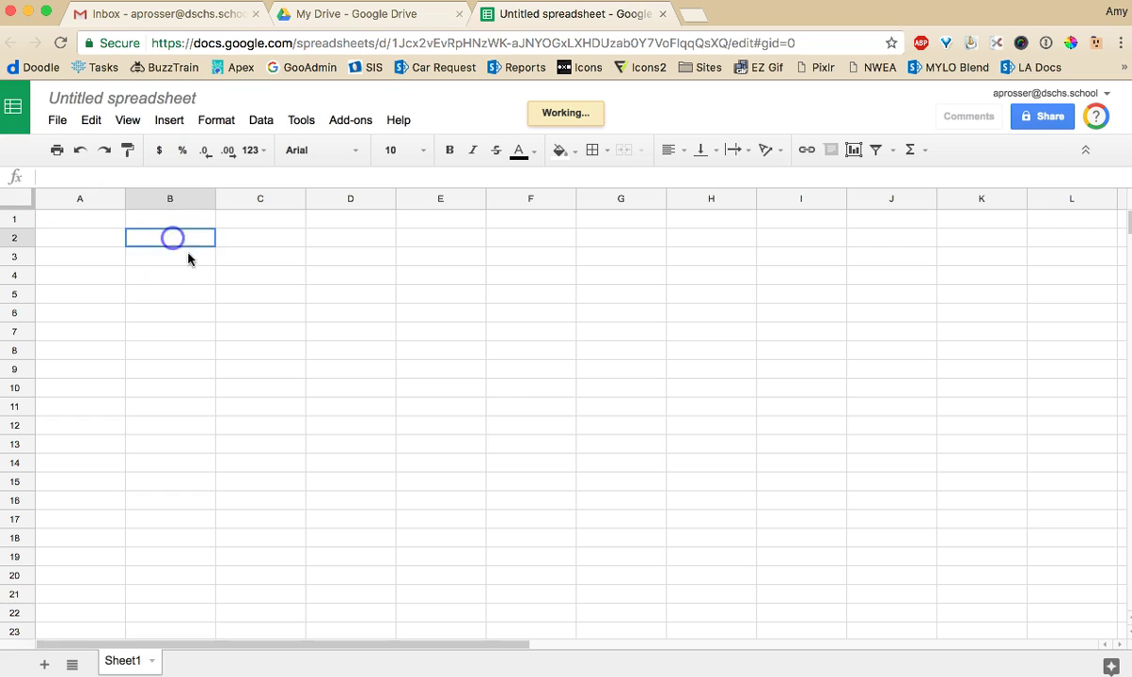
{"action": "left_click", "coordinate": [202, 301]}
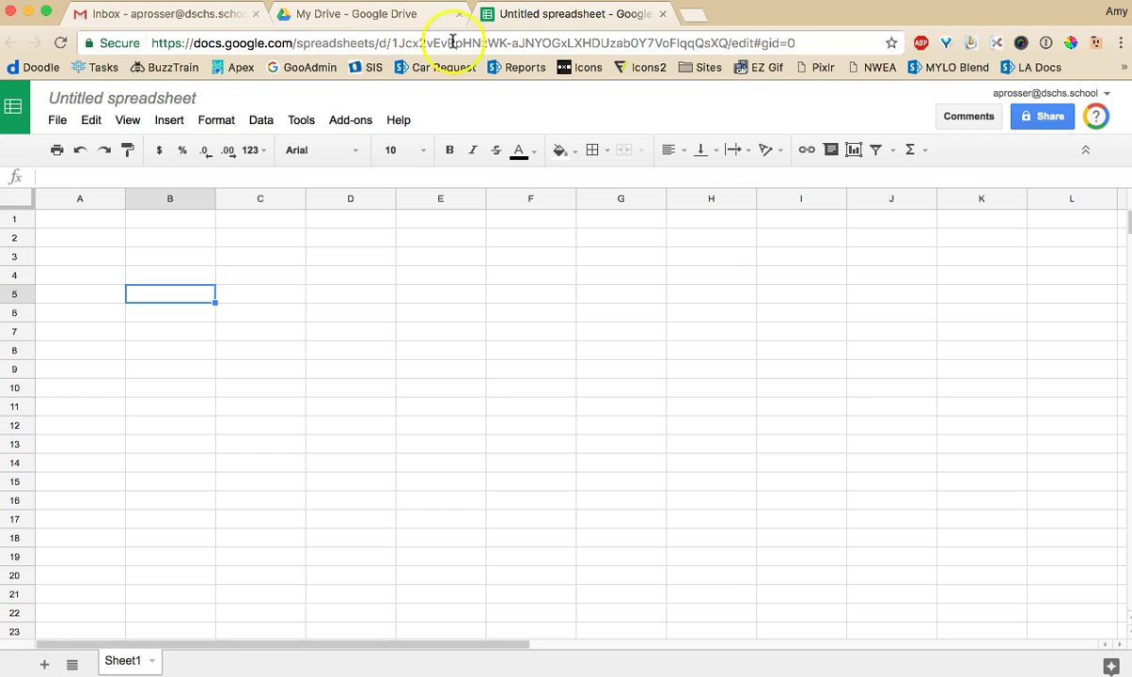
{"action": "left_click", "coordinate": [379, 24]}
Start a new presentation with the Beach Day theme, close the Themes panel, and select slide 1
{"action": "left_click", "coordinate": [69, 169]}
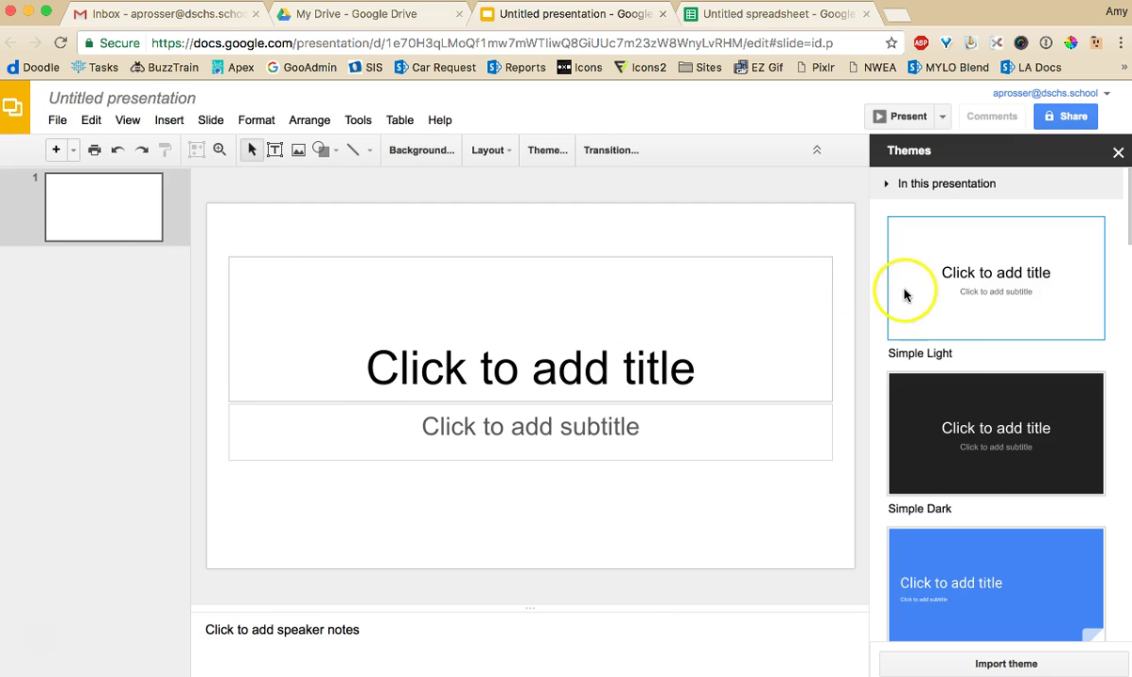
{"action": "scroll", "coordinate": [988, 359], "scroll_direction": "down", "scroll_amount": 5}
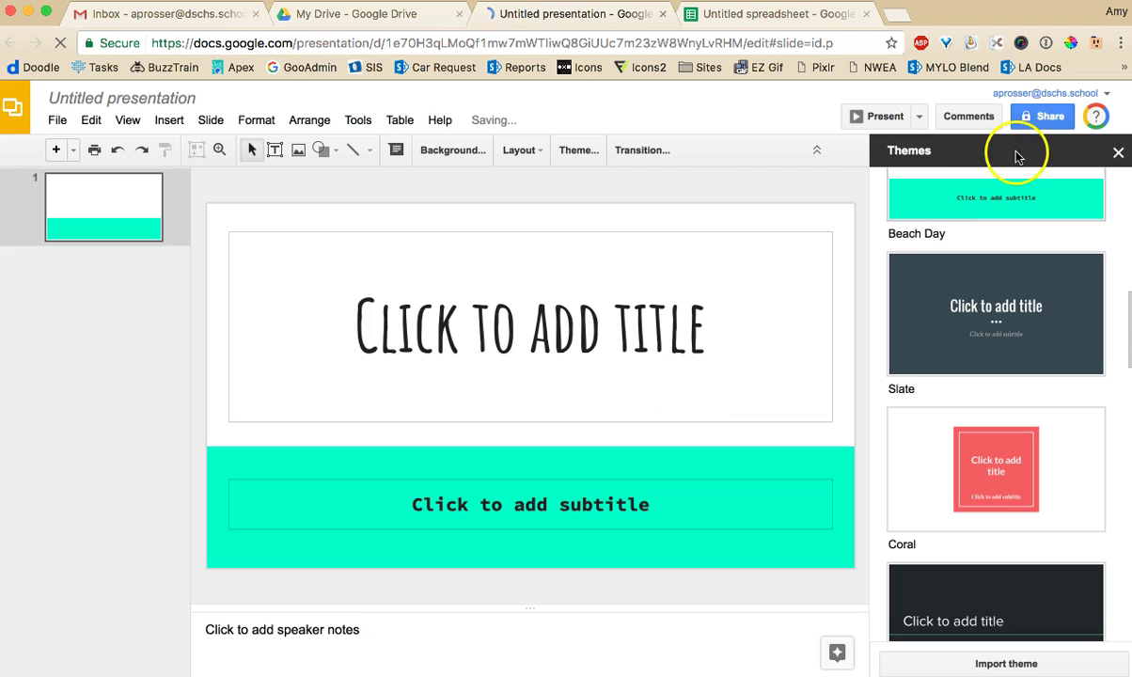
{"action": "left_click", "coordinate": [1117, 152]}
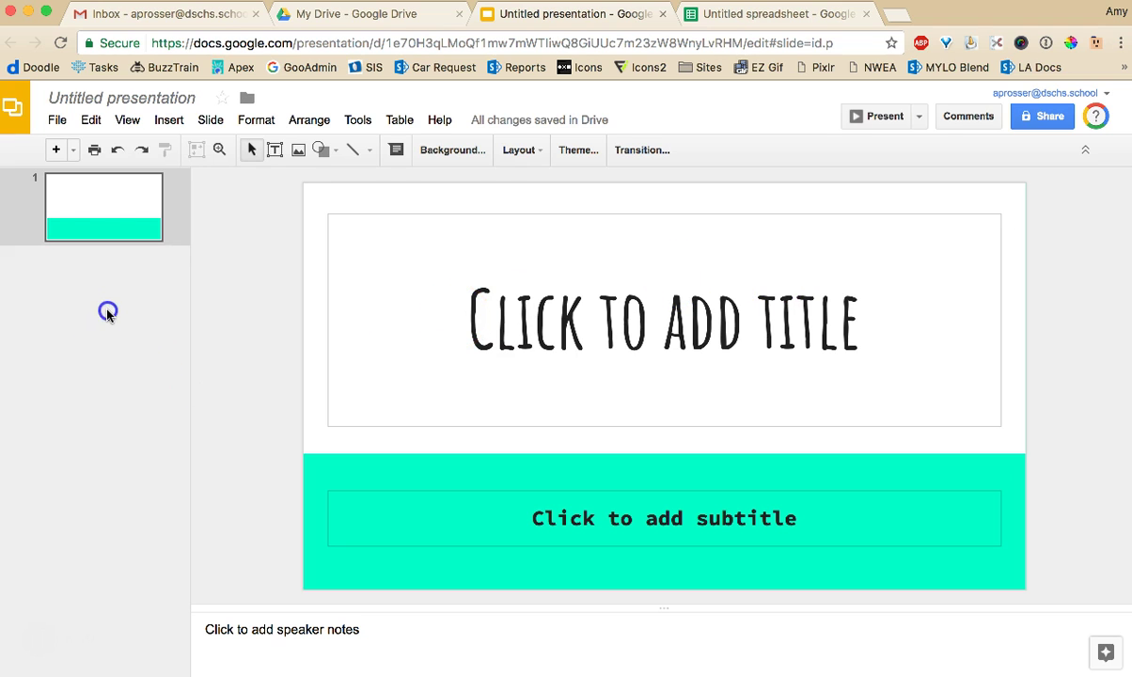
{"action": "left_click", "coordinate": [76, 228]}
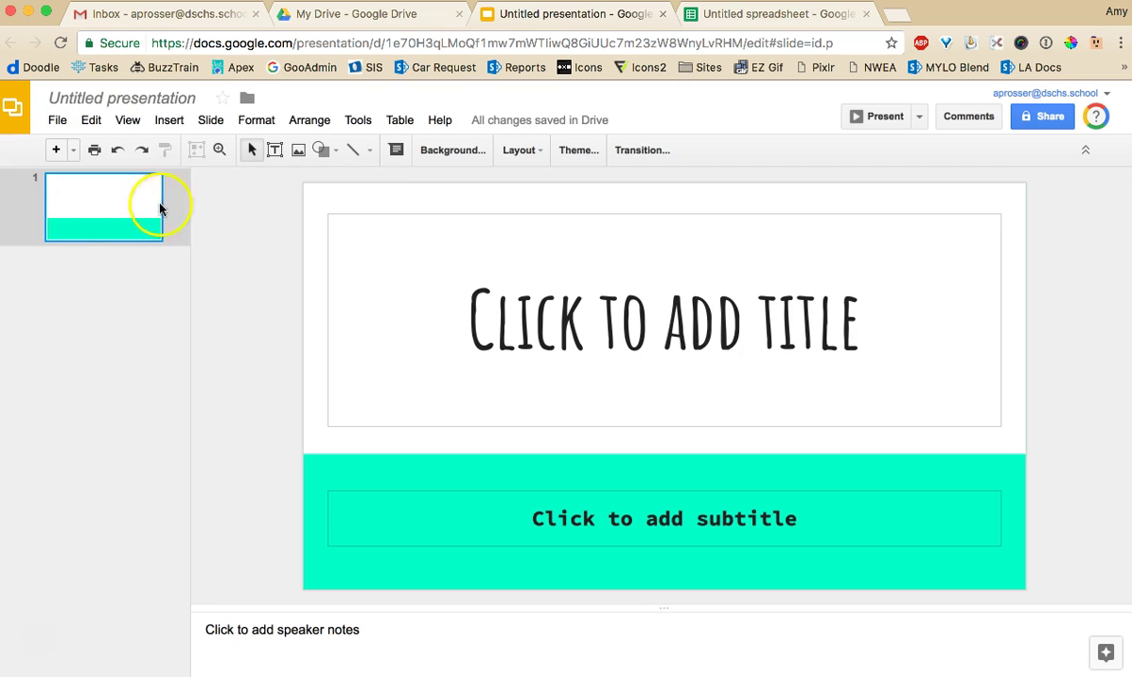
Return to My Drive and choose New > More > Google Drawings for a blank drawing
{"action": "left_click", "coordinate": [365, 19]}
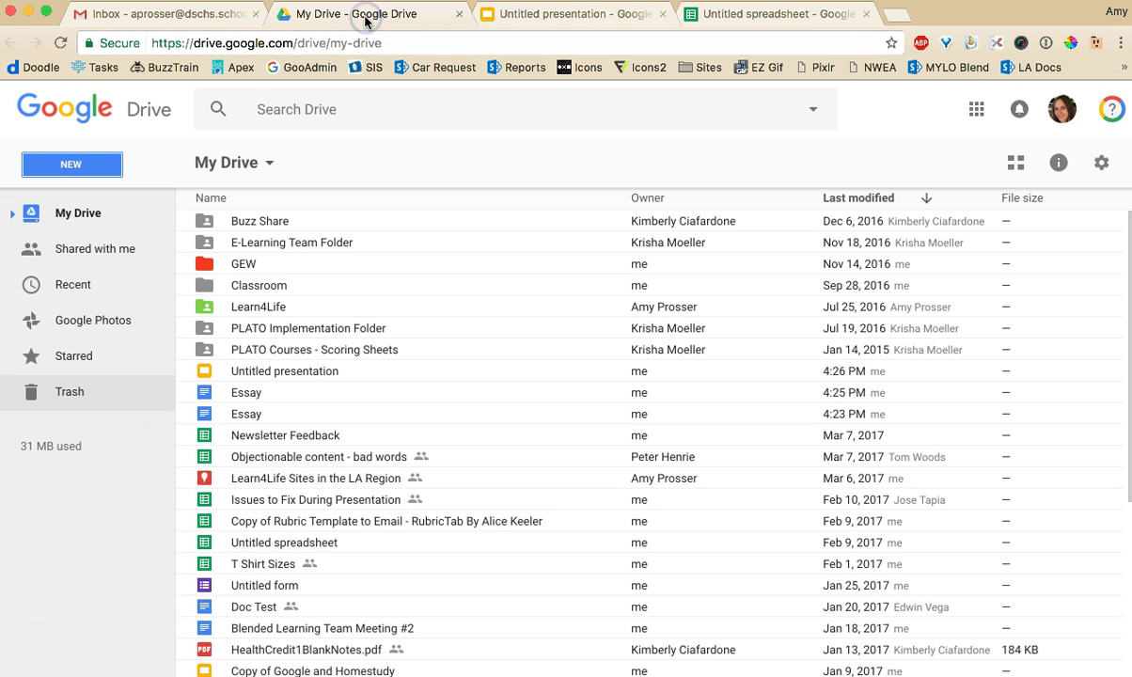
{"action": "left_click", "coordinate": [92, 165]}
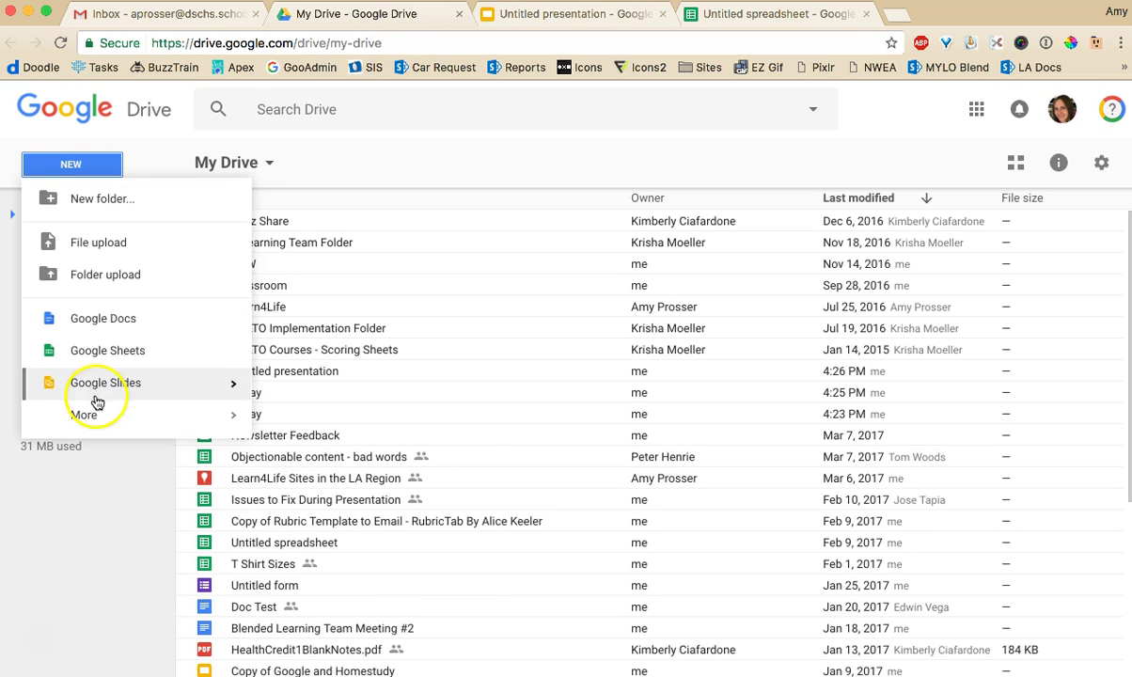
{"action": "mouse_move", "coordinate": [98, 426]}
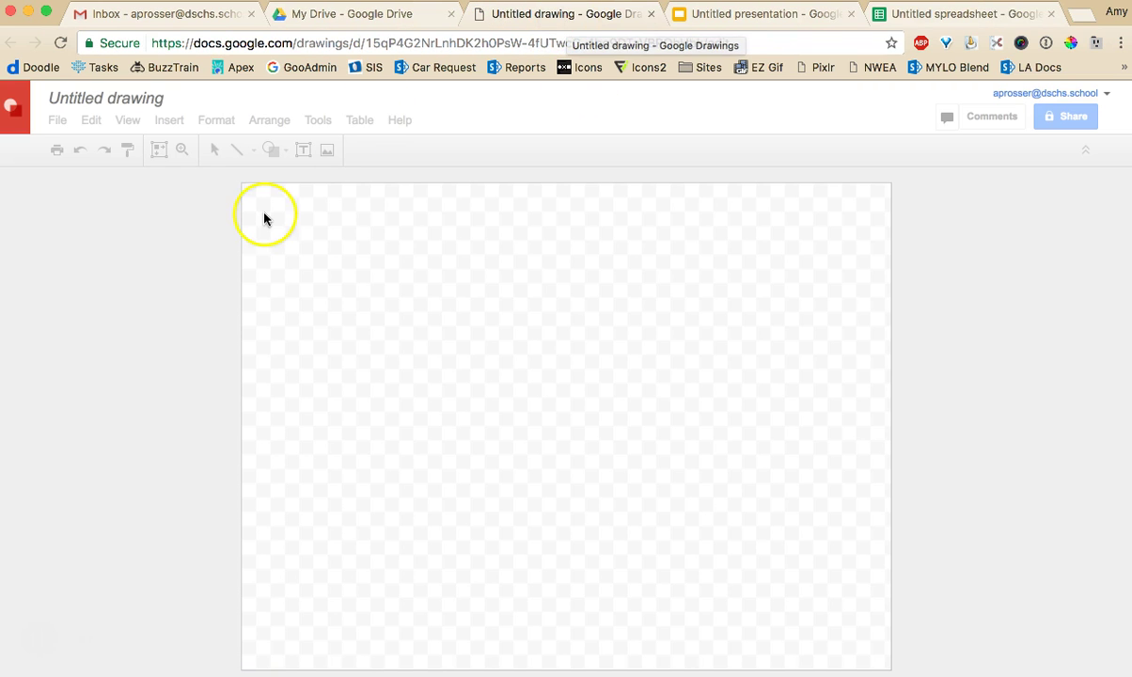
Draw a light blue rectangle in the upper-left area of the canvas
{"action": "left_click", "coordinate": [272, 151]}
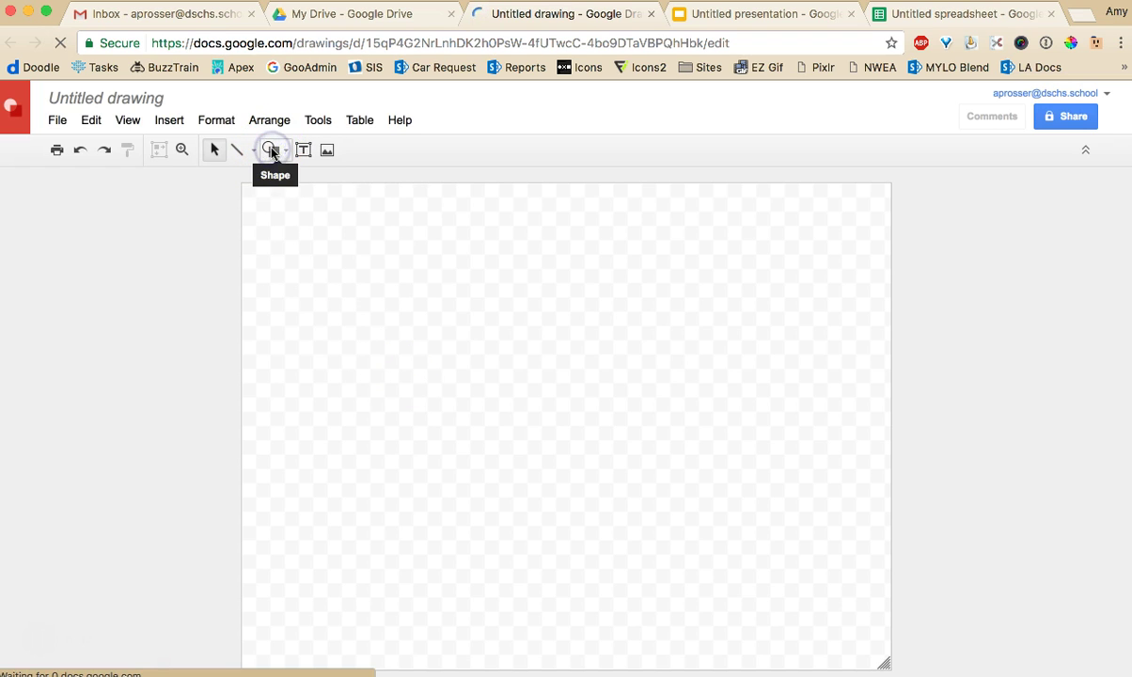
{"action": "left_click", "coordinate": [283, 162]}
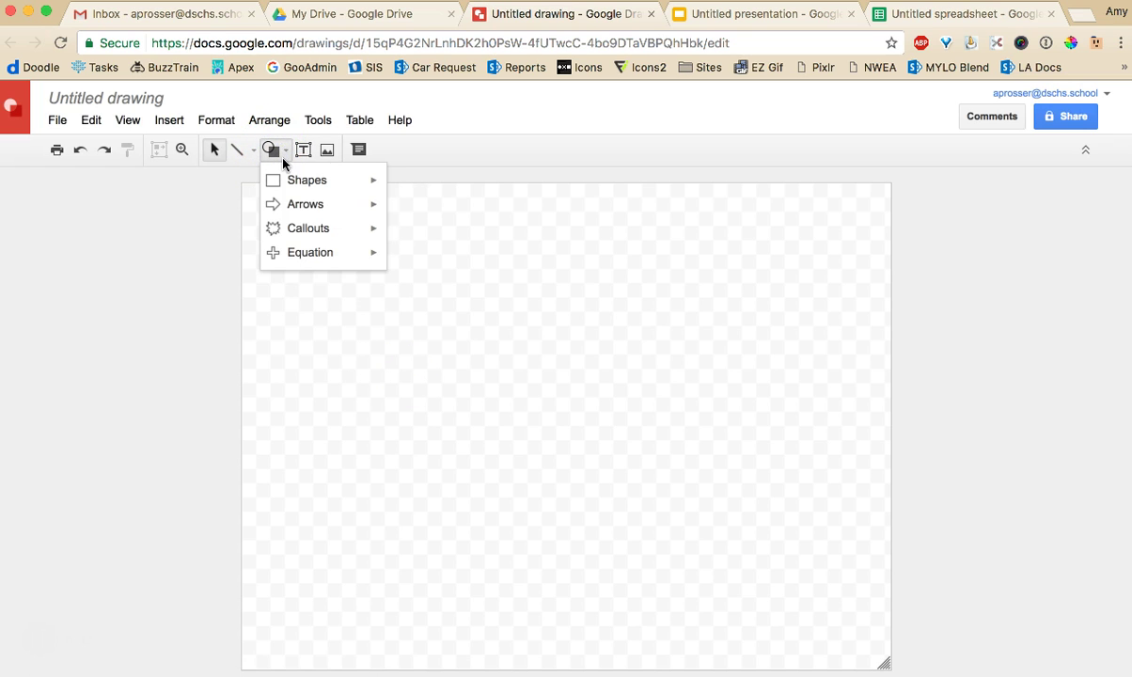
{"action": "left_click", "coordinate": [401, 188]}
{"action": "left_click_drag", "start_coordinate": [287, 232], "coordinate": [556, 482]}
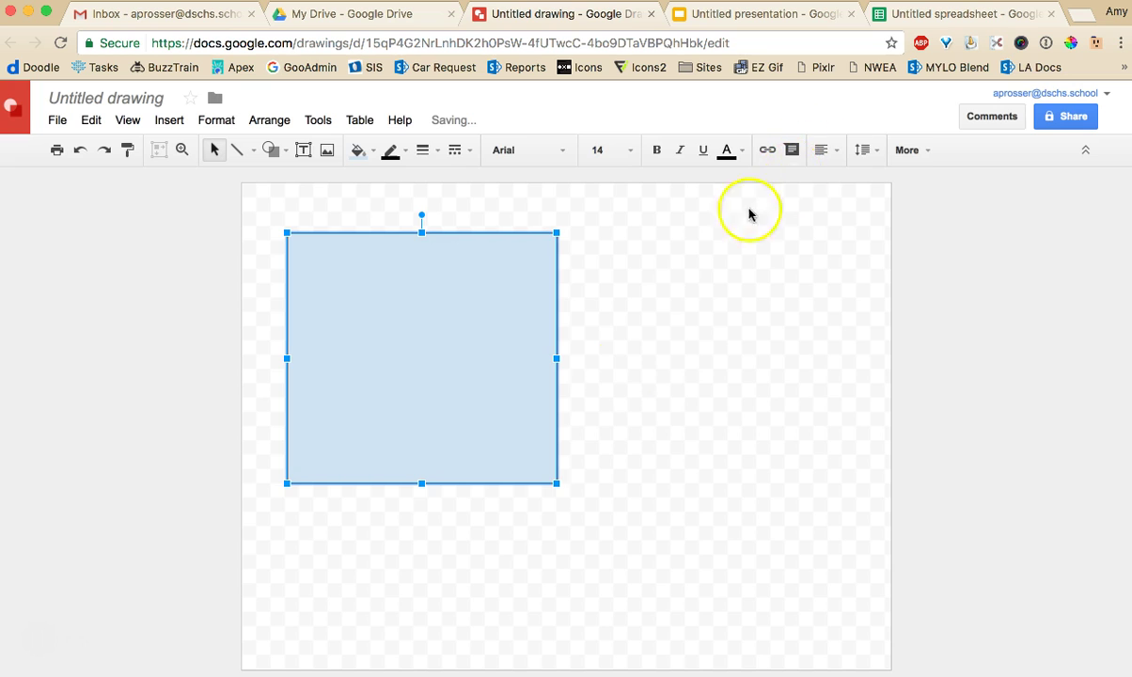
Add an empty text box inside the rectangle
{"action": "left_click", "coordinate": [605, 380]}
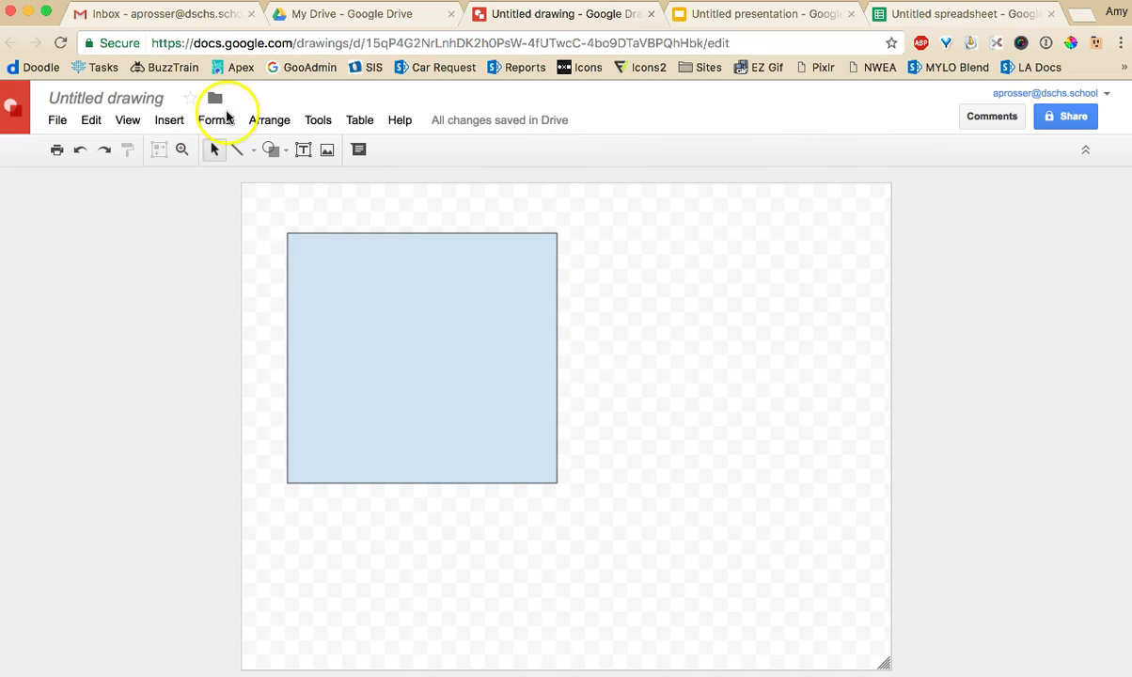
{"action": "left_click", "coordinate": [303, 150]}
{"action": "left_click_drag", "start_coordinate": [411, 286], "coordinate": [514, 411]}
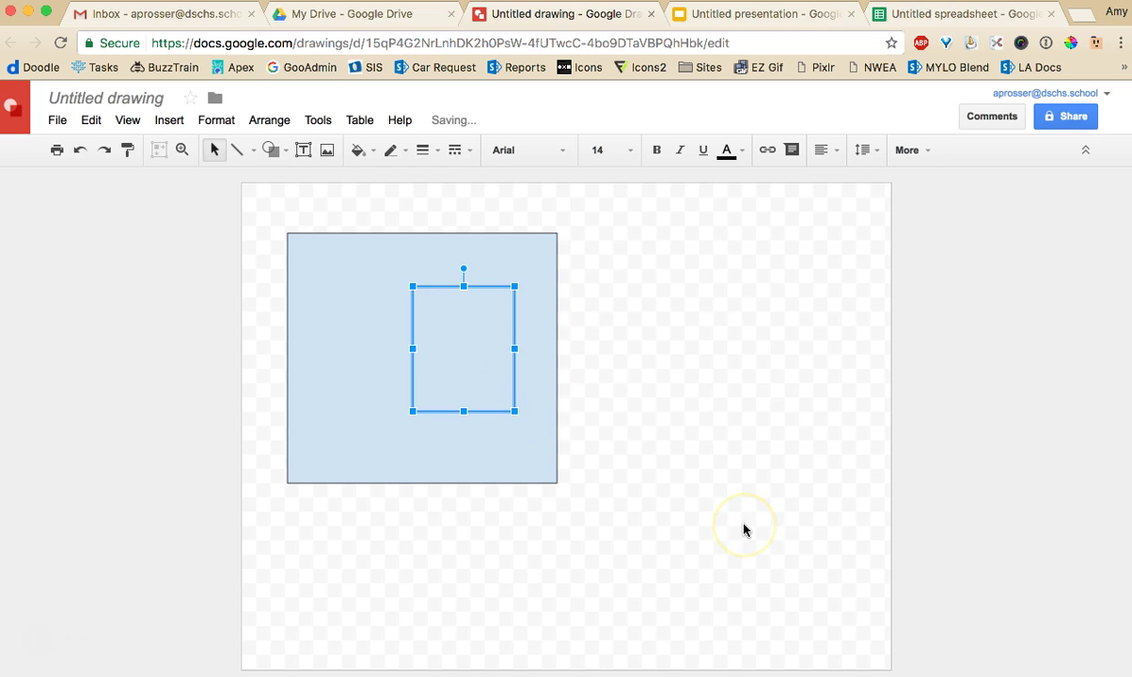
From My Drive, create a new Untitled map with Google My Maps, then bring up NEW > More
{"action": "left_click", "coordinate": [326, 14]}
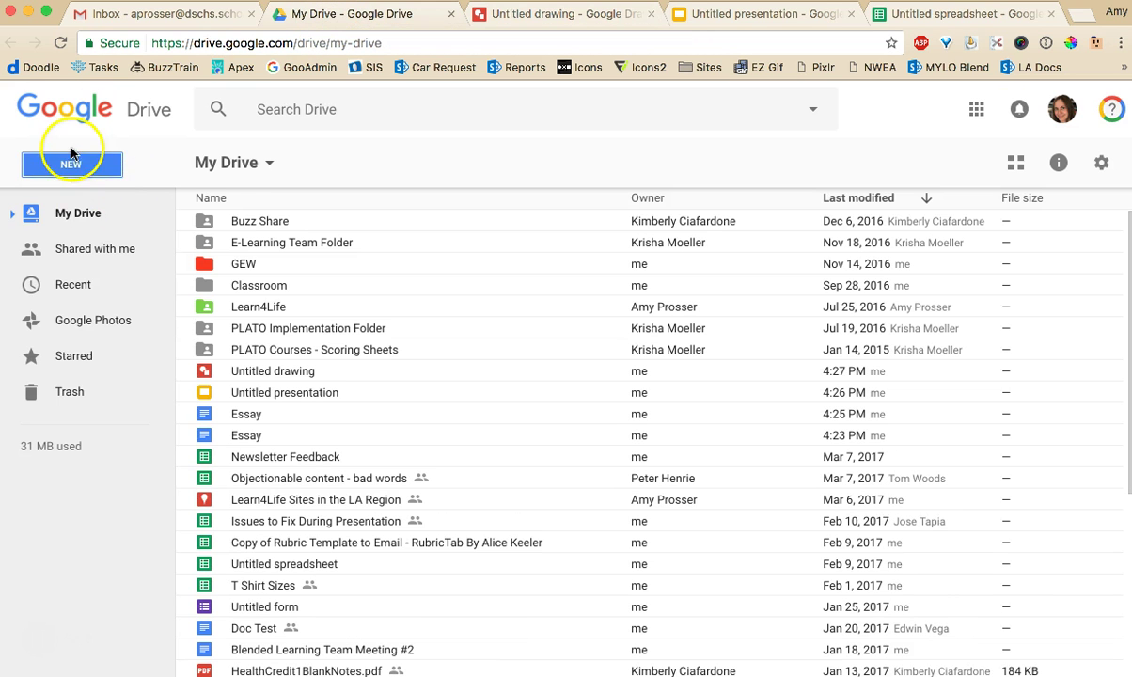
{"action": "left_click", "coordinate": [66, 162]}
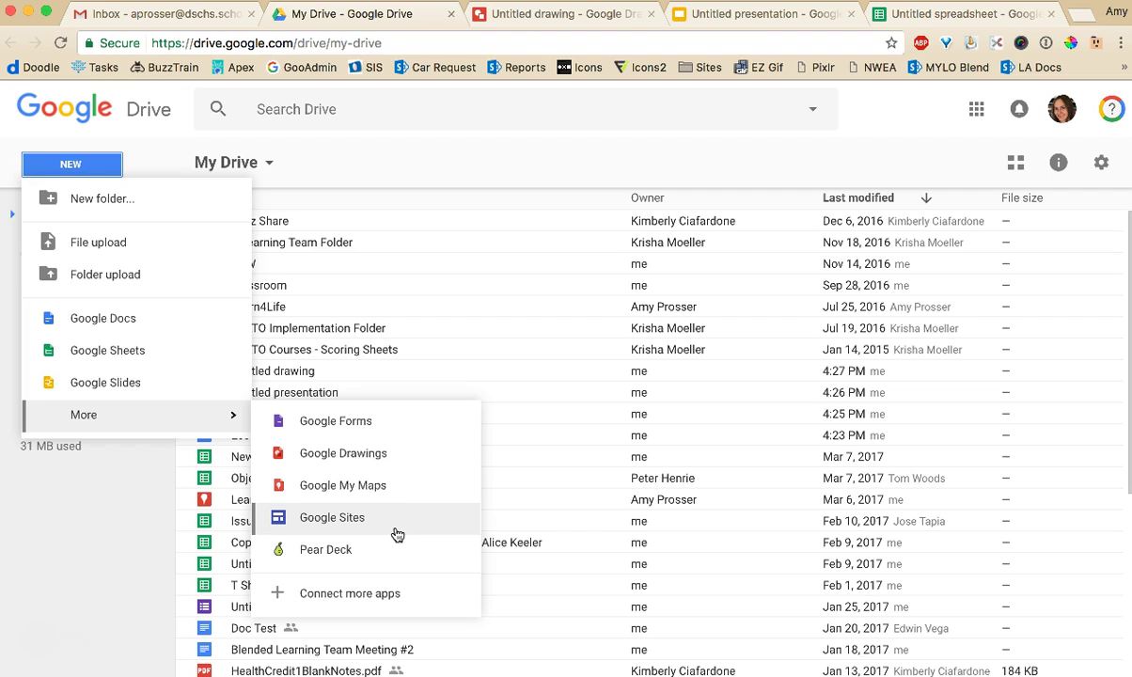
{"action": "left_click", "coordinate": [427, 496]}
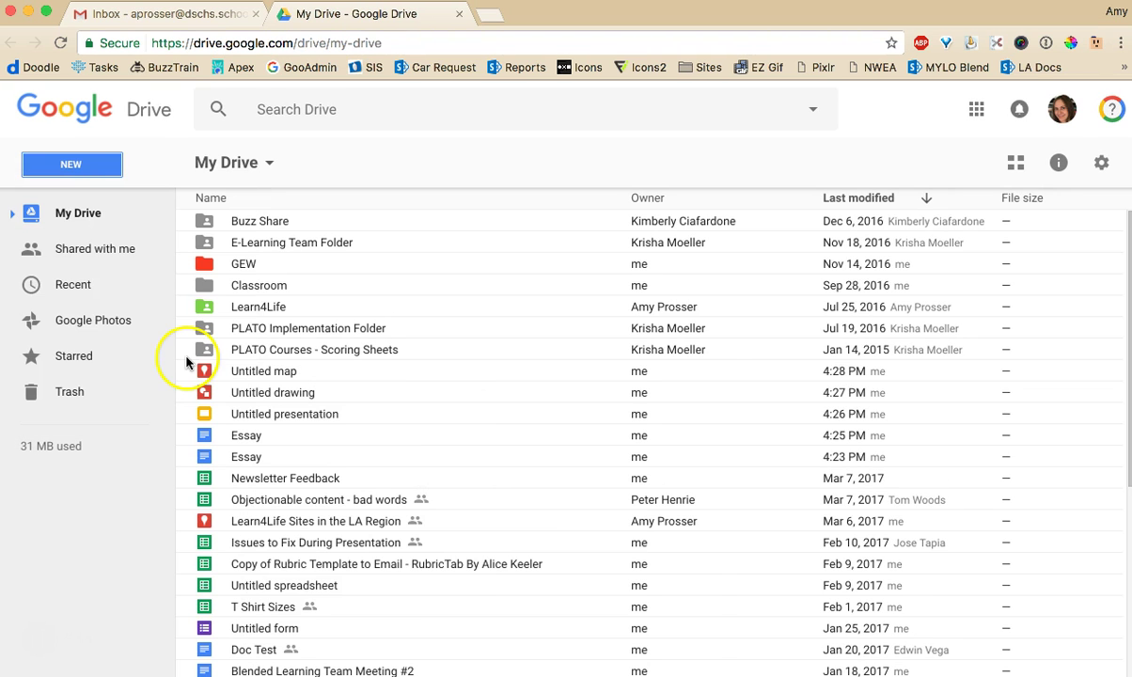
{"action": "left_click", "coordinate": [54, 161]}
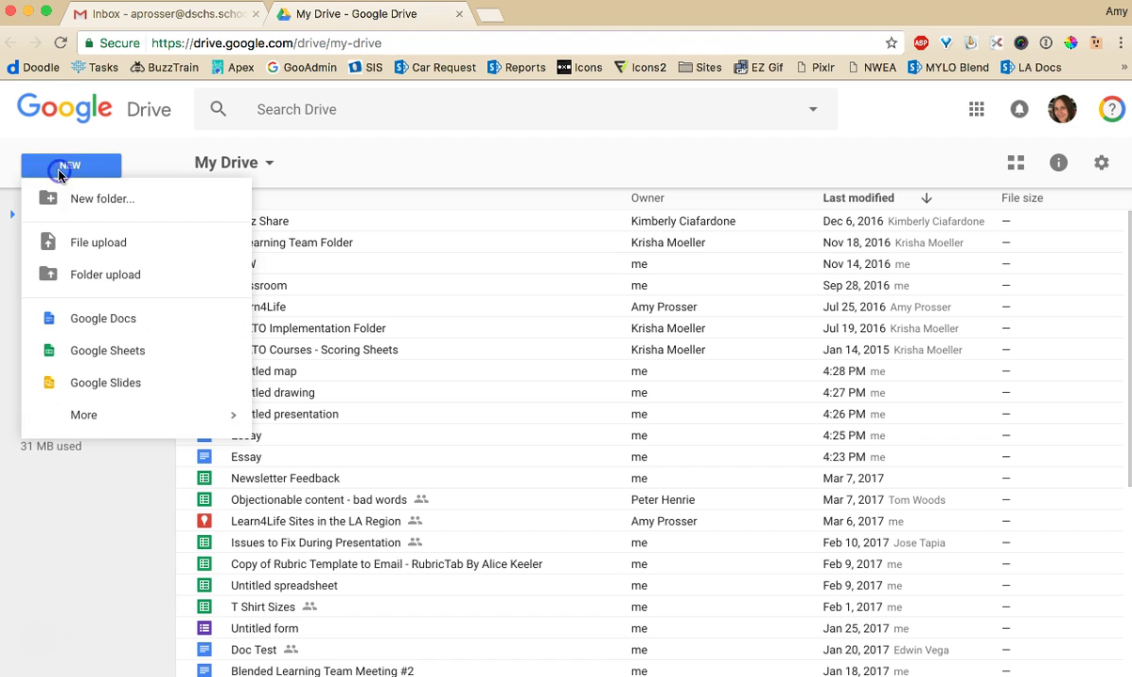
{"action": "left_click", "coordinate": [94, 433]}
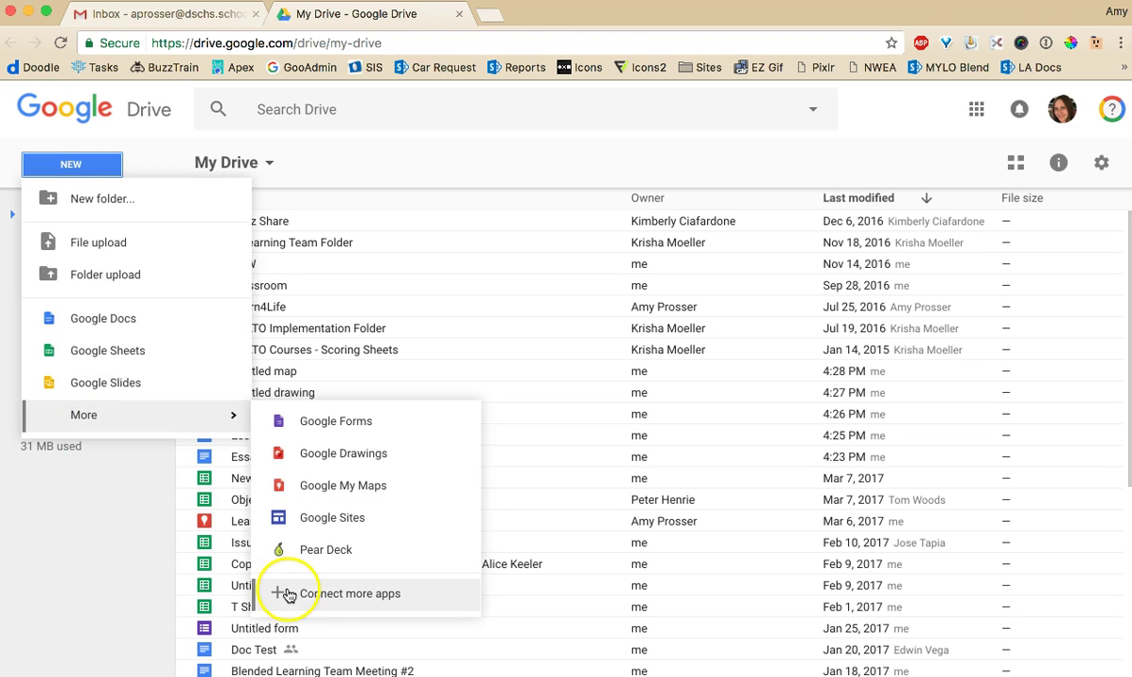
Open Connect apps to Drive and browse the apps in the Entertainment category
{"action": "left_click", "coordinate": [336, 602]}
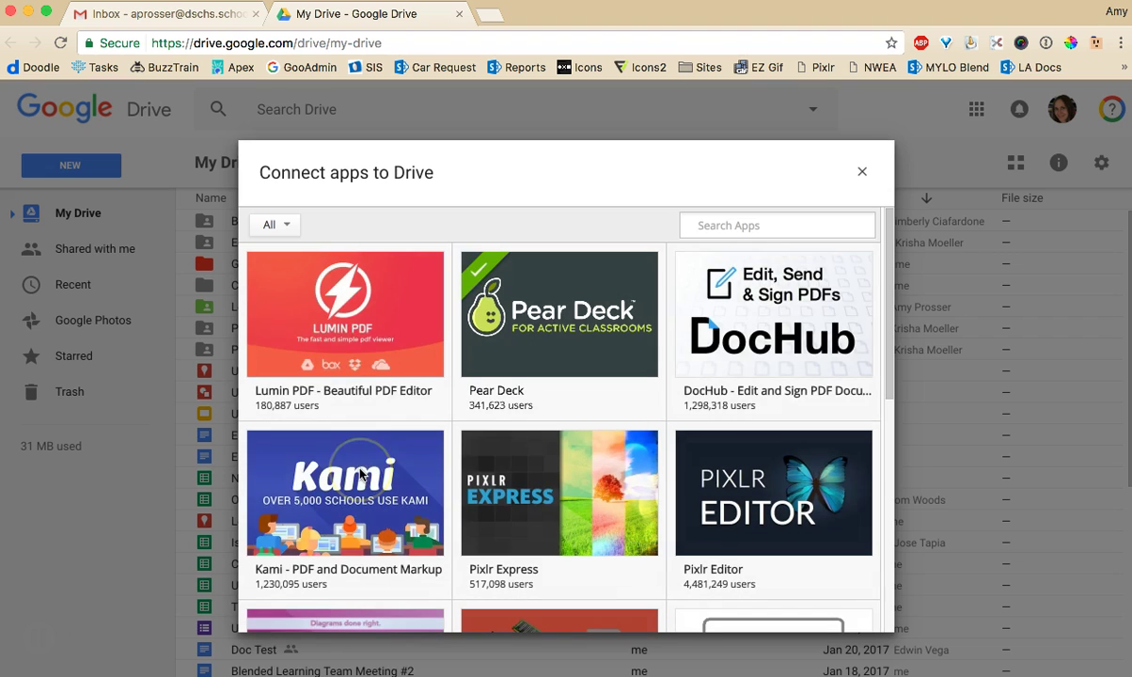
{"action": "left_click", "coordinate": [272, 230]}
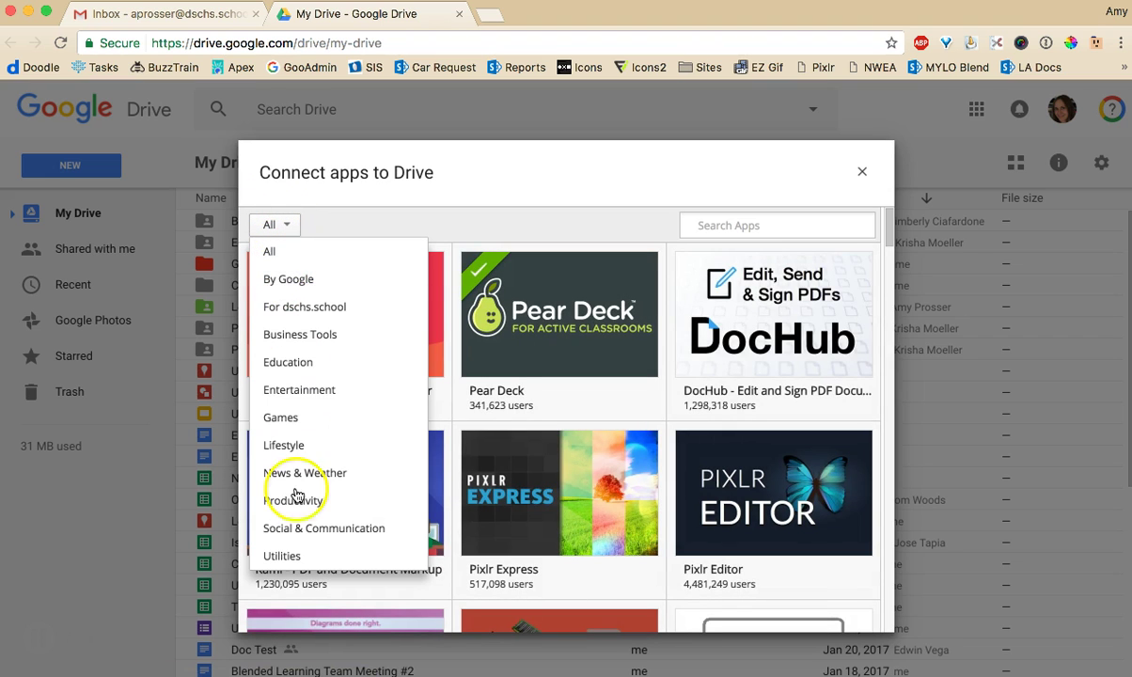
{"action": "left_click", "coordinate": [331, 390]}
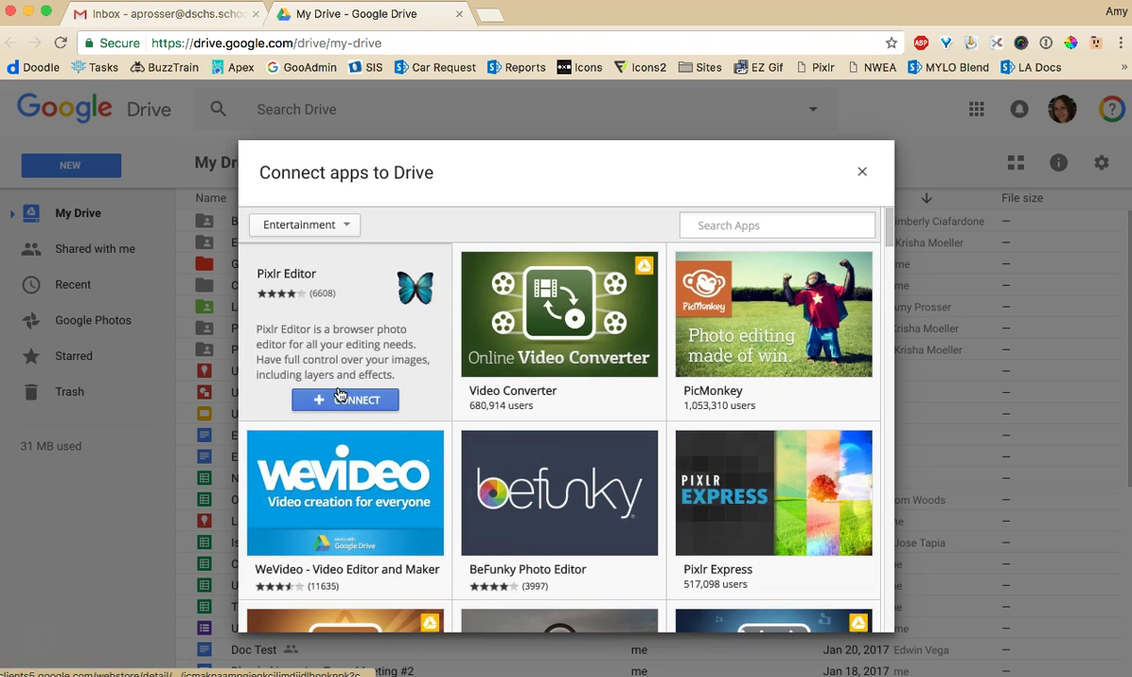
{"action": "mouse_move", "coordinate": [391, 584]}
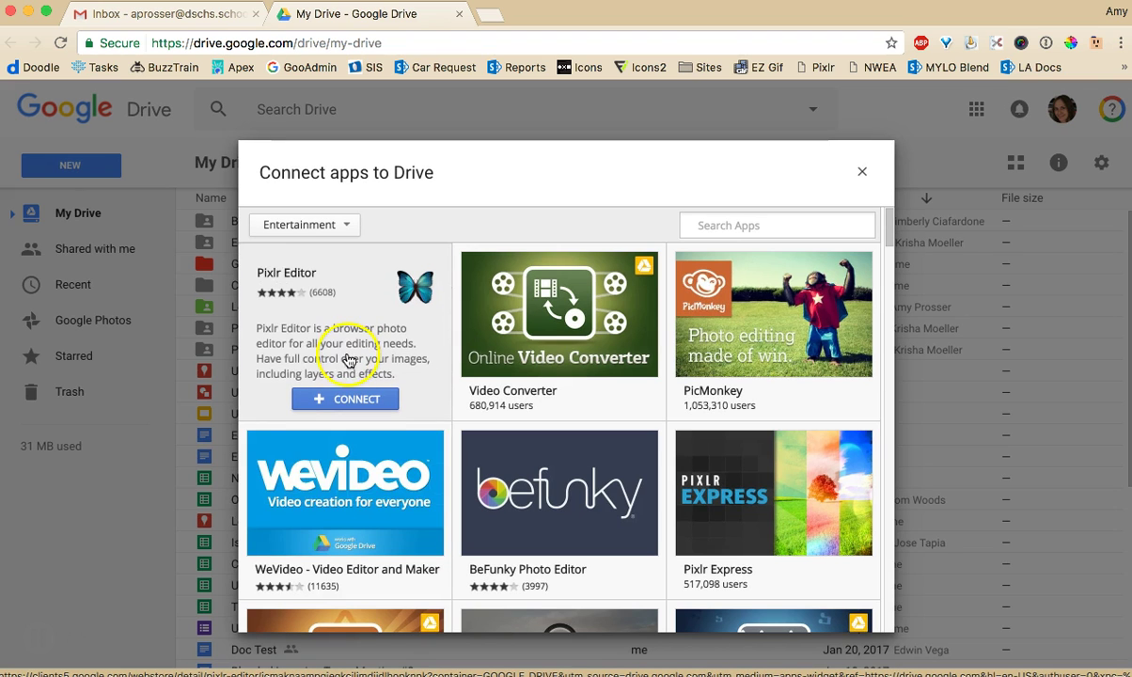
{"action": "mouse_move", "coordinate": [758, 320]}
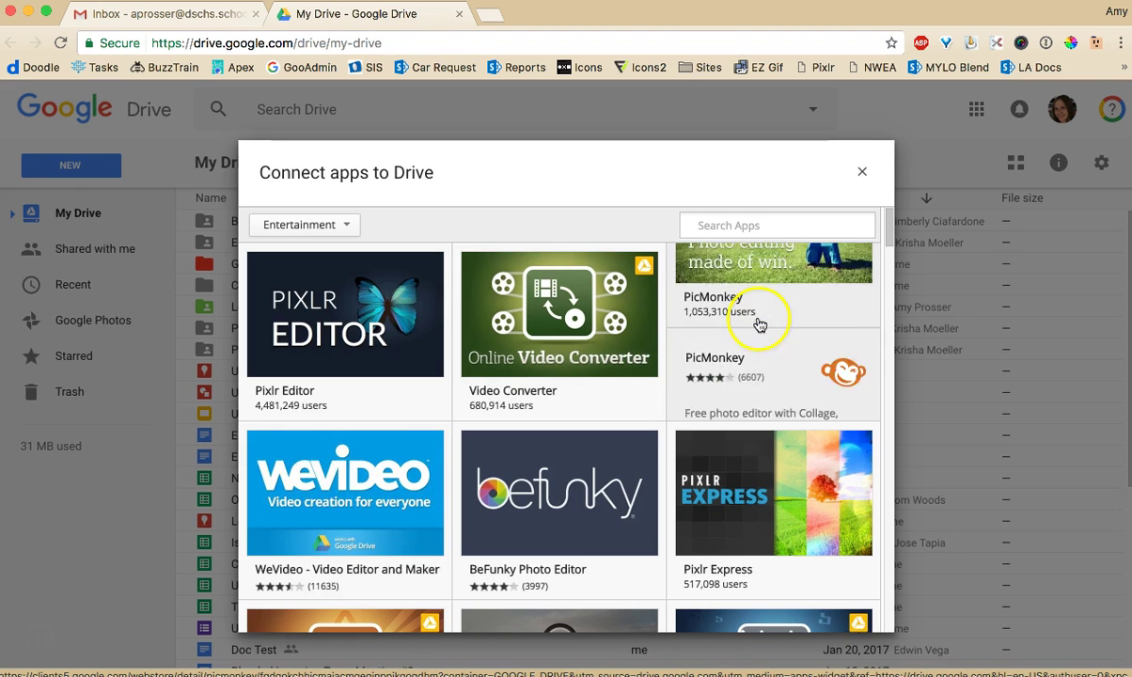
{"action": "scroll", "coordinate": [675, 358], "scroll_direction": "down", "scroll_amount": 5}
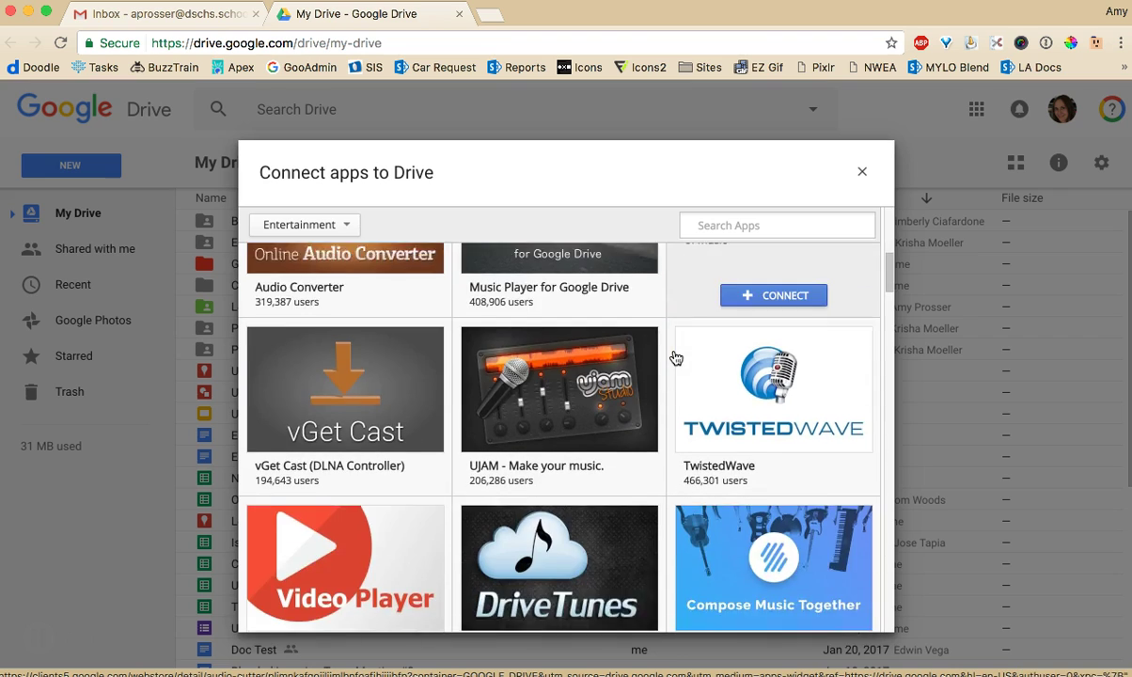
{"action": "scroll", "coordinate": [675, 358], "scroll_direction": "up", "scroll_amount": 2}
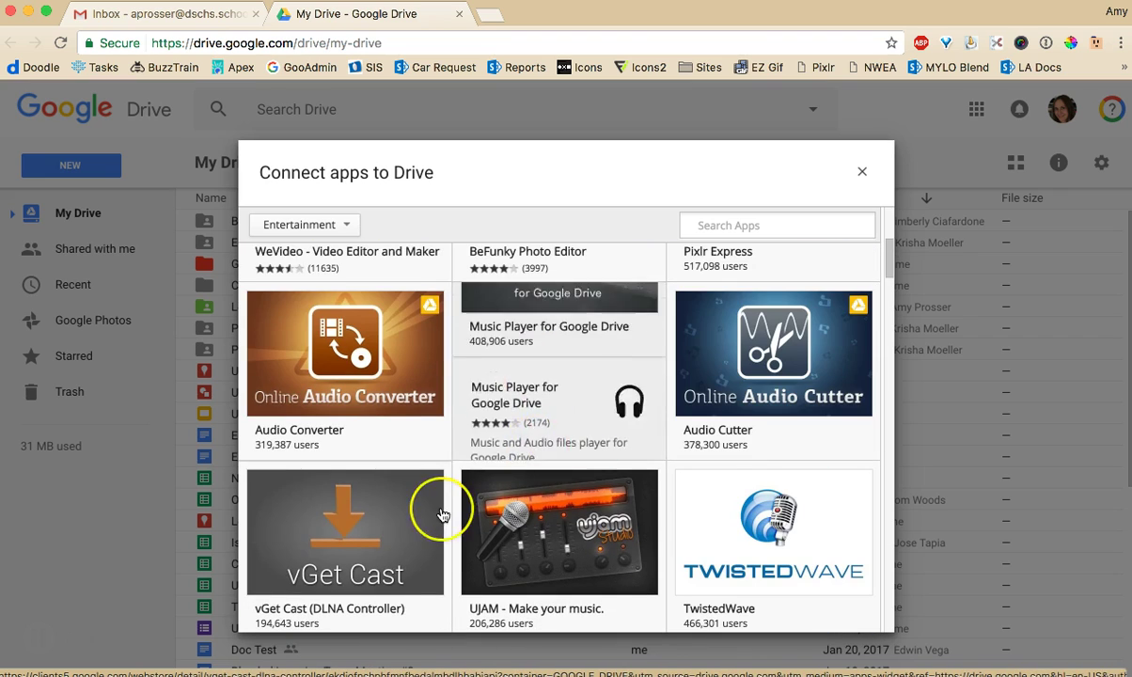
{"action": "scroll", "coordinate": [442, 505], "scroll_direction": "down", "scroll_amount": 5}
{"action": "scroll", "coordinate": [442, 515], "scroll_direction": "down", "scroll_amount": 5}
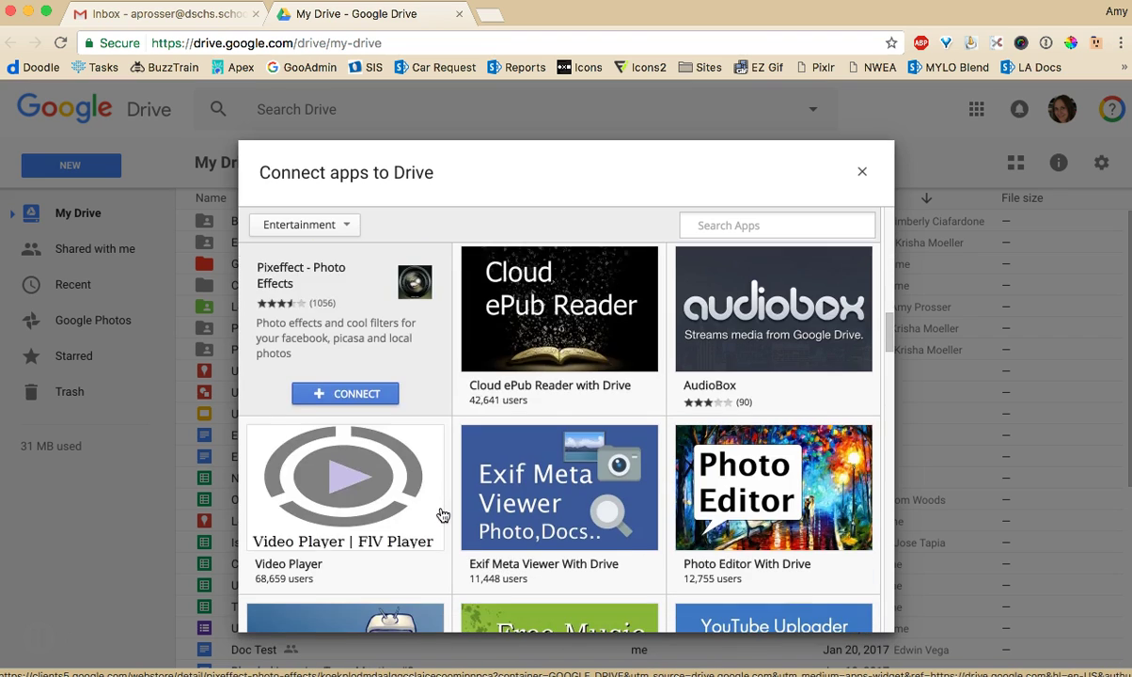
{"action": "scroll", "coordinate": [350, 352], "scroll_direction": "down", "scroll_amount": 3}
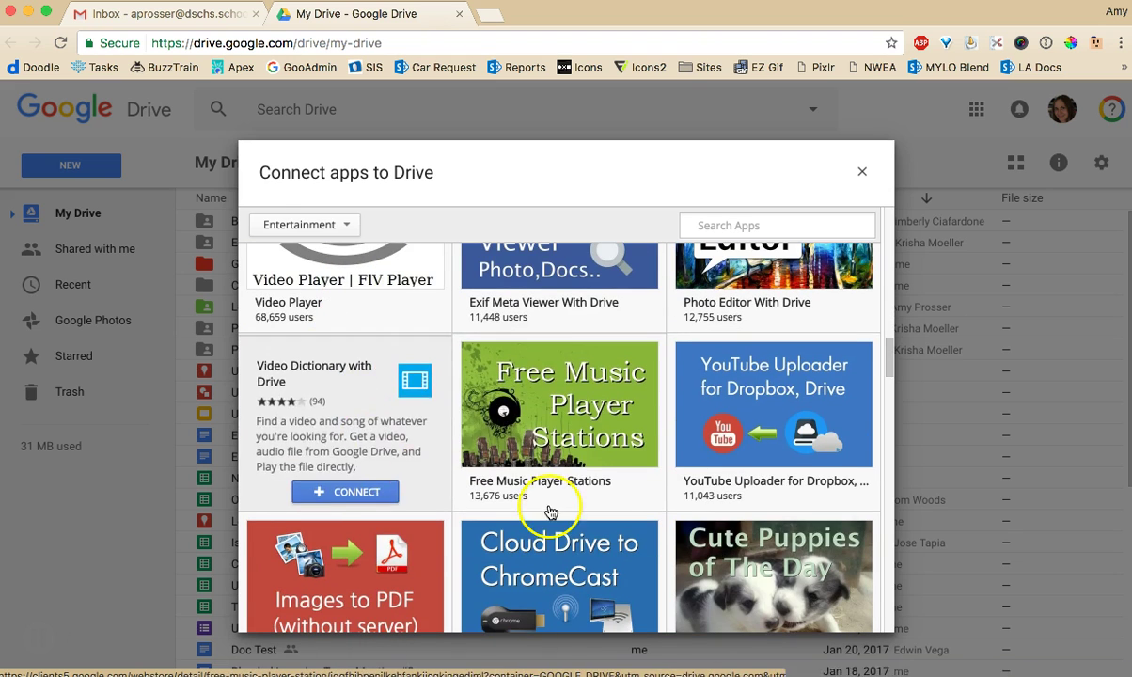
Filter the app list to Games, then to Education apps
{"action": "left_click", "coordinate": [306, 224]}
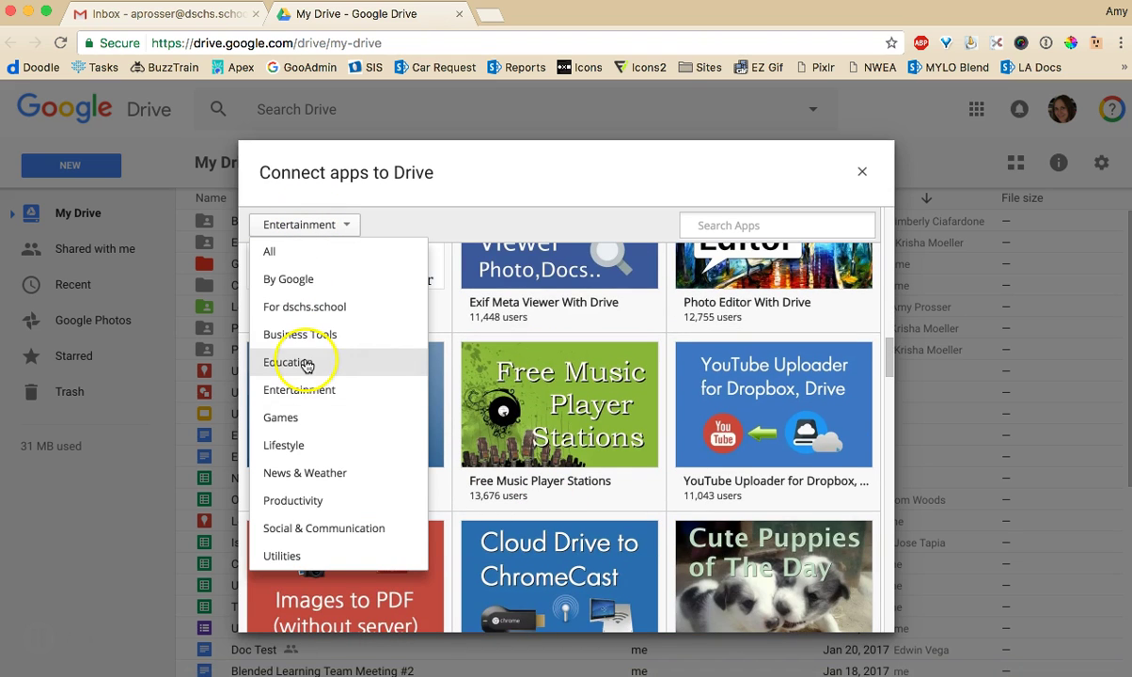
{"action": "left_click", "coordinate": [299, 418]}
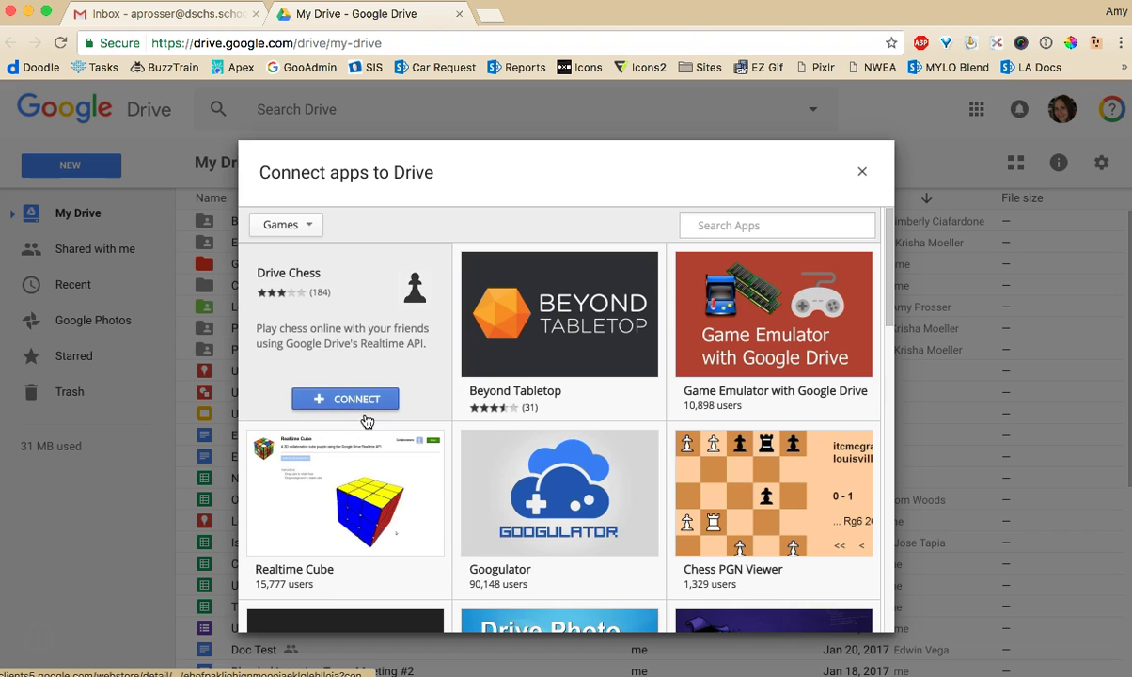
{"action": "mouse_move", "coordinate": [551, 538]}
{"action": "scroll", "coordinate": [552, 538], "scroll_direction": "down", "scroll_amount": 8}
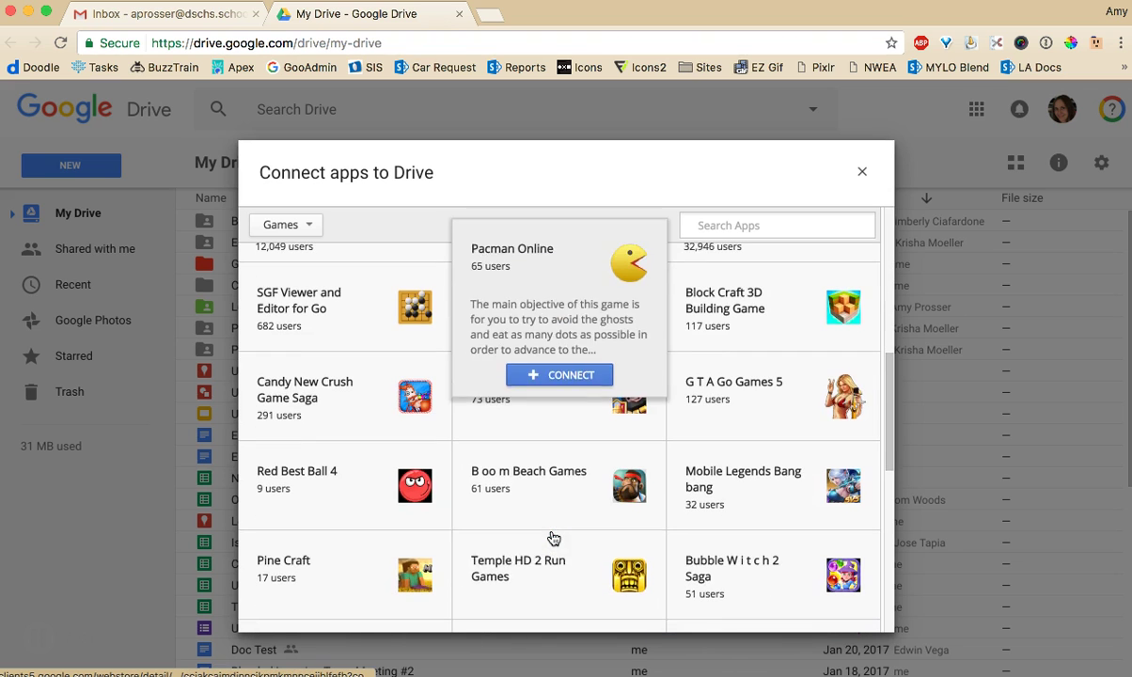
{"action": "left_click", "coordinate": [309, 225]}
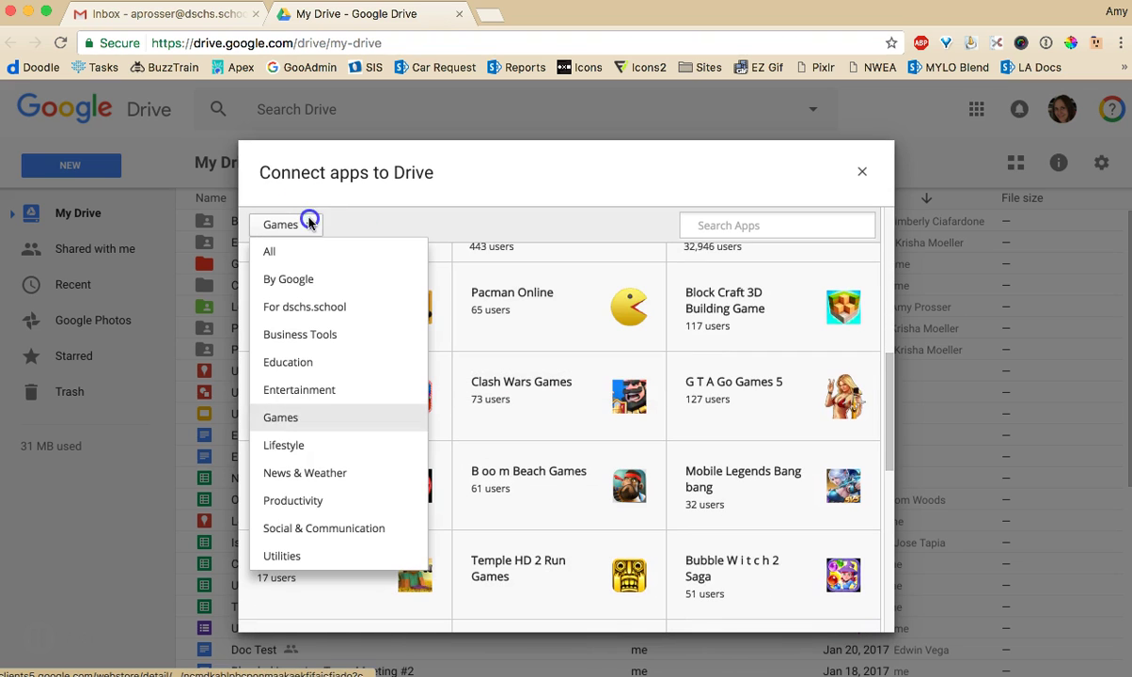
{"action": "left_click", "coordinate": [321, 363]}
{"action": "mouse_move", "coordinate": [430, 472]}
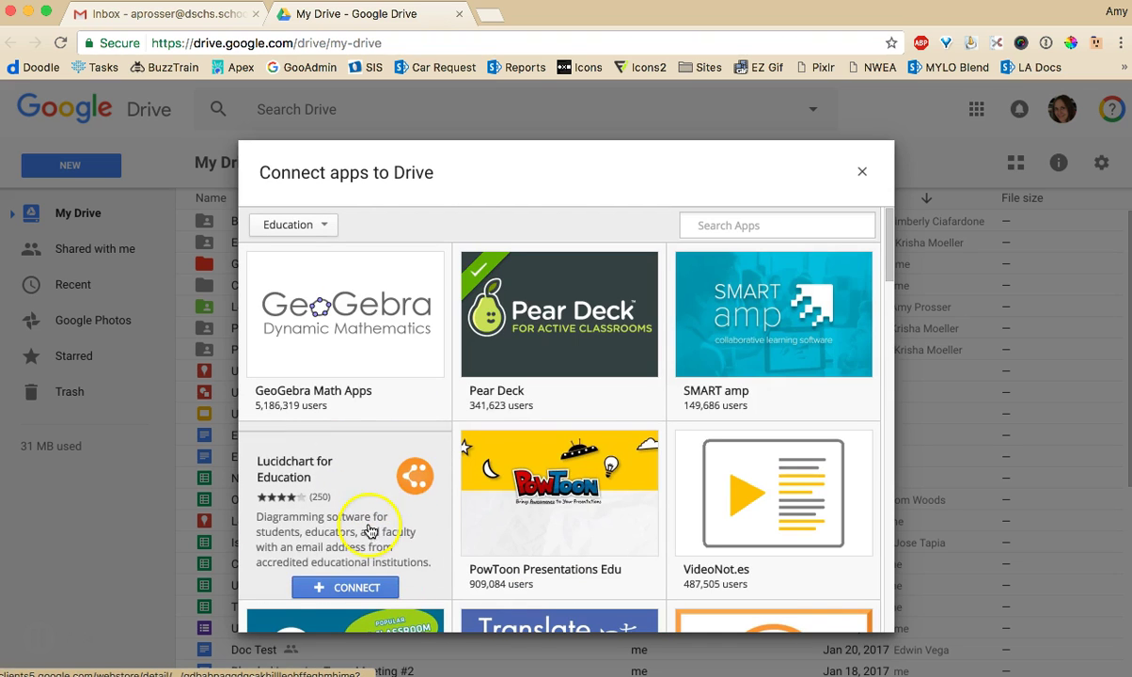
{"action": "scroll", "coordinate": [372, 492], "scroll_direction": "down", "scroll_amount": 1}
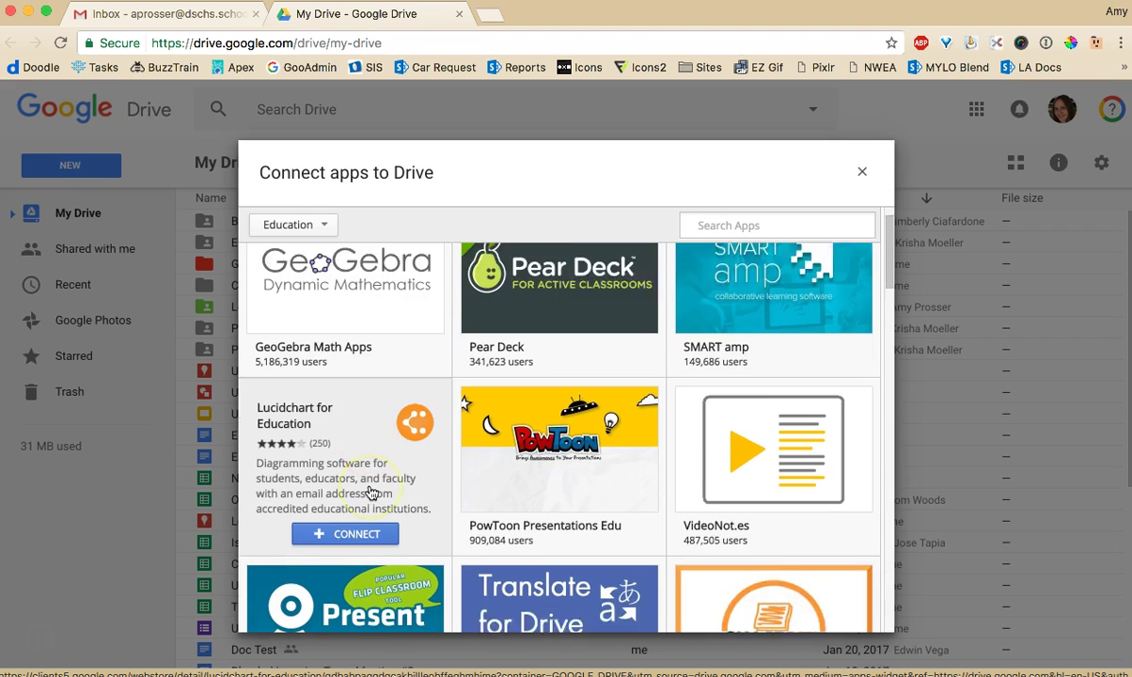
{"action": "scroll", "coordinate": [372, 492], "scroll_direction": "down", "scroll_amount": 1}
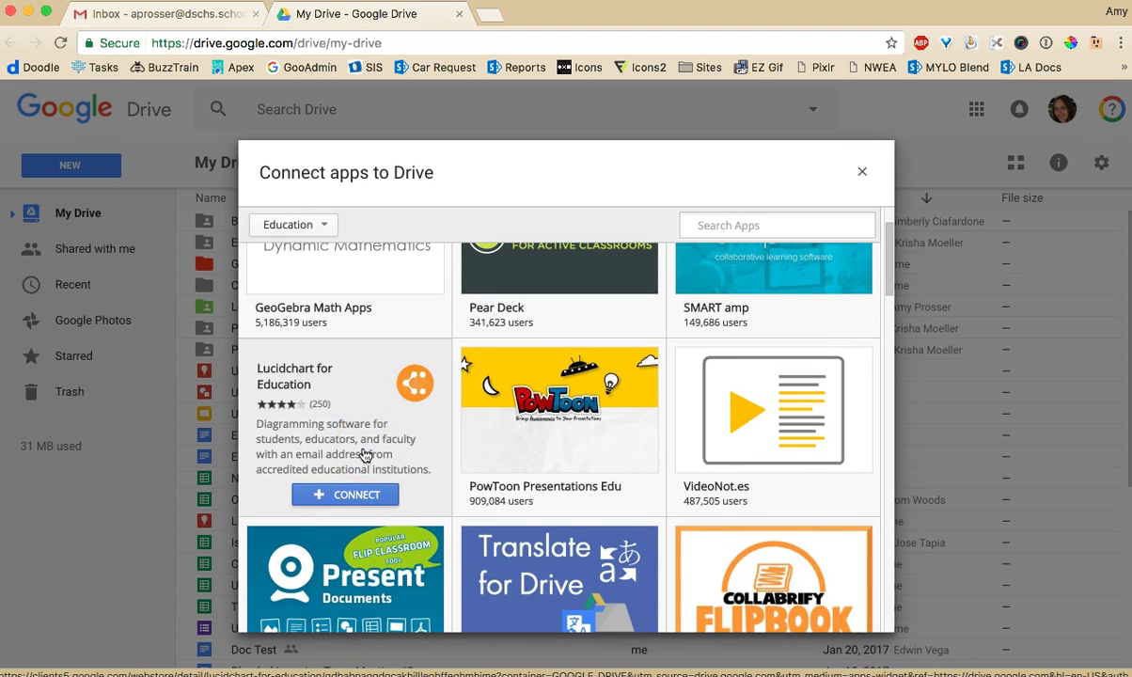
{"action": "left_click", "coordinate": [347, 455]}
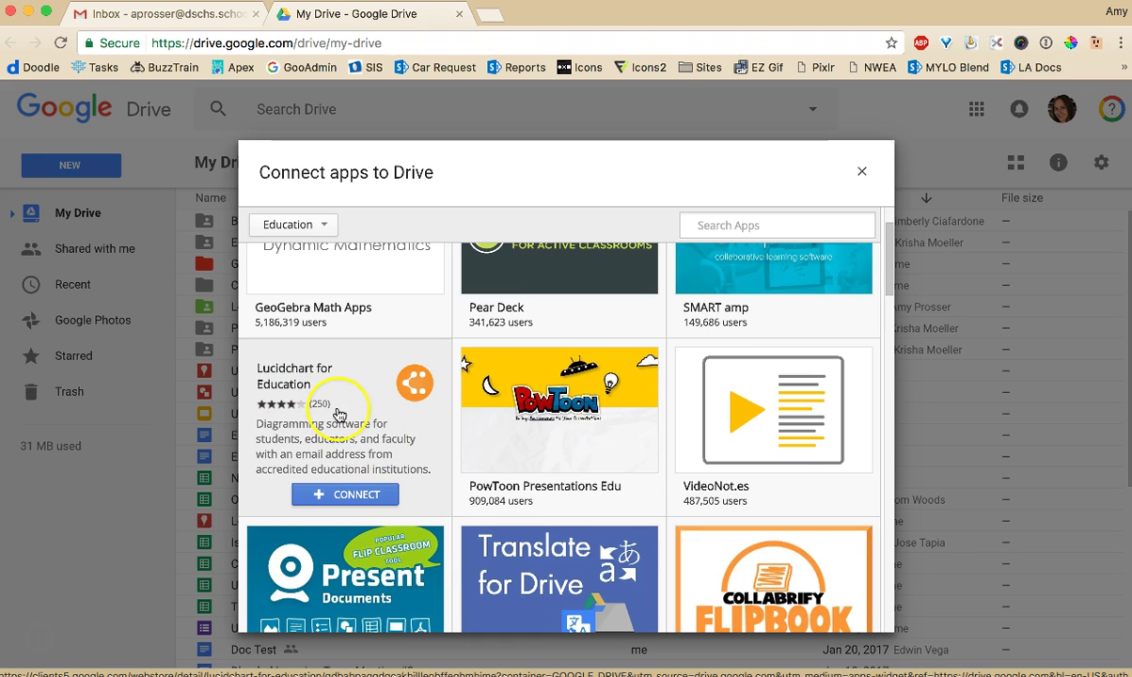
{"action": "scroll", "coordinate": [338, 414], "scroll_direction": "down", "scroll_amount": 4}
{"action": "scroll", "coordinate": [339, 414], "scroll_direction": "down", "scroll_amount": 12}
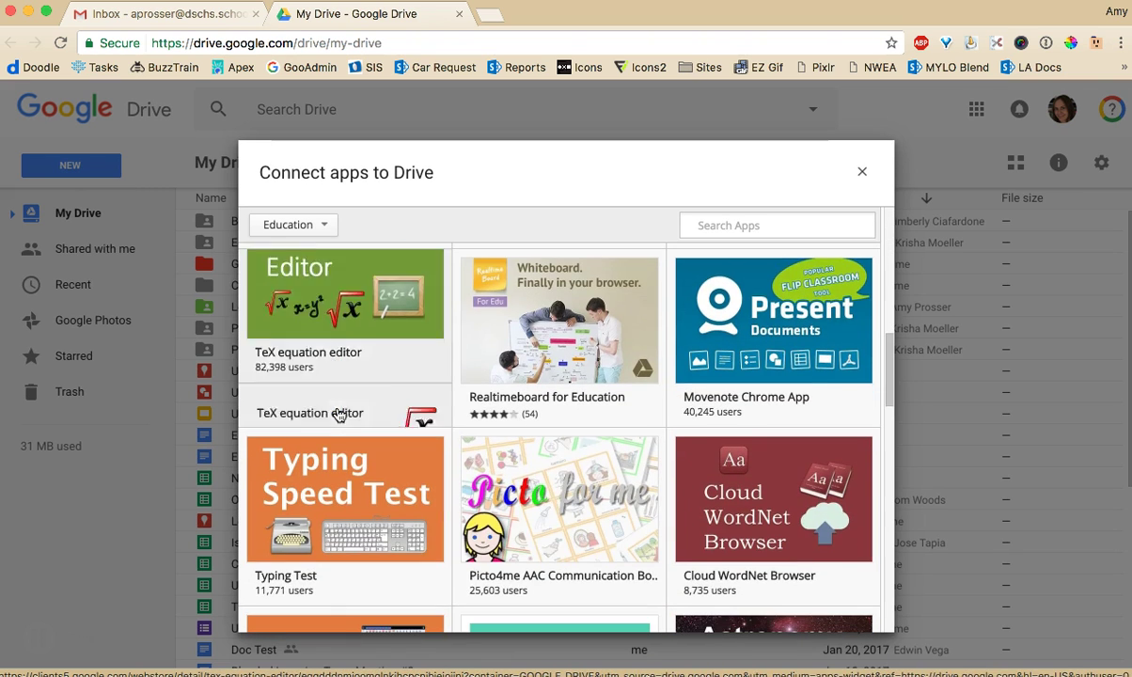
{"action": "scroll", "coordinate": [489, 501], "scroll_direction": "down", "scroll_amount": 8}
{"action": "scroll", "coordinate": [503, 505], "scroll_direction": "up", "scroll_amount": 6}
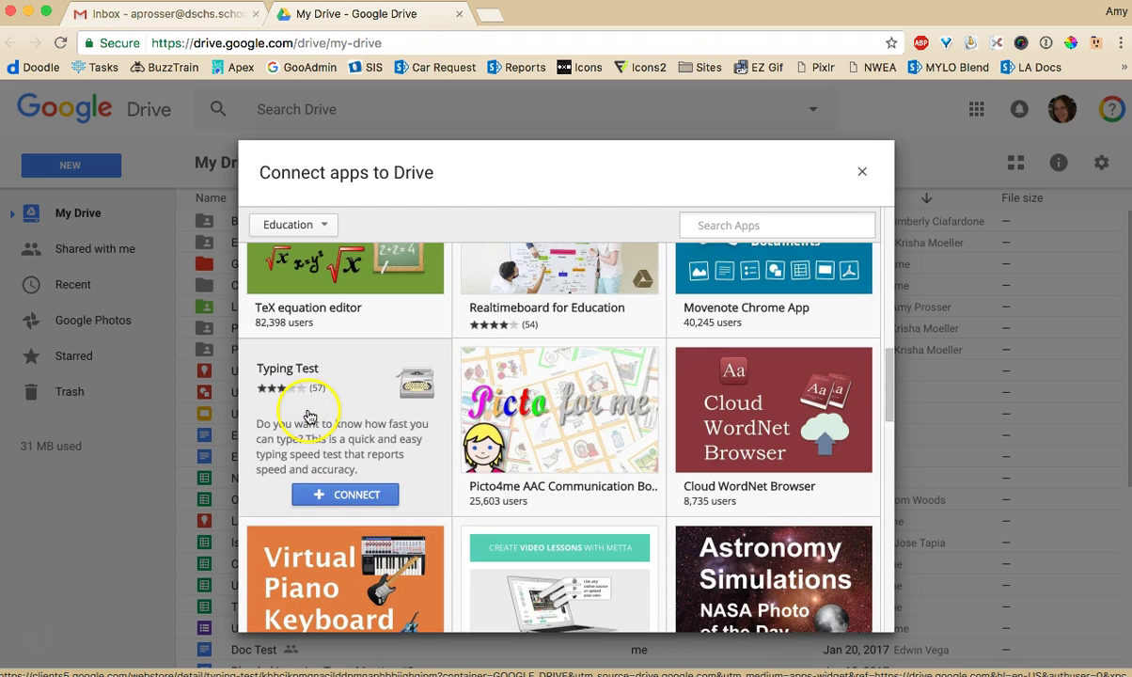
{"action": "scroll", "coordinate": [395, 493], "scroll_direction": "down", "scroll_amount": 8}
{"action": "mouse_move", "coordinate": [397, 497]}
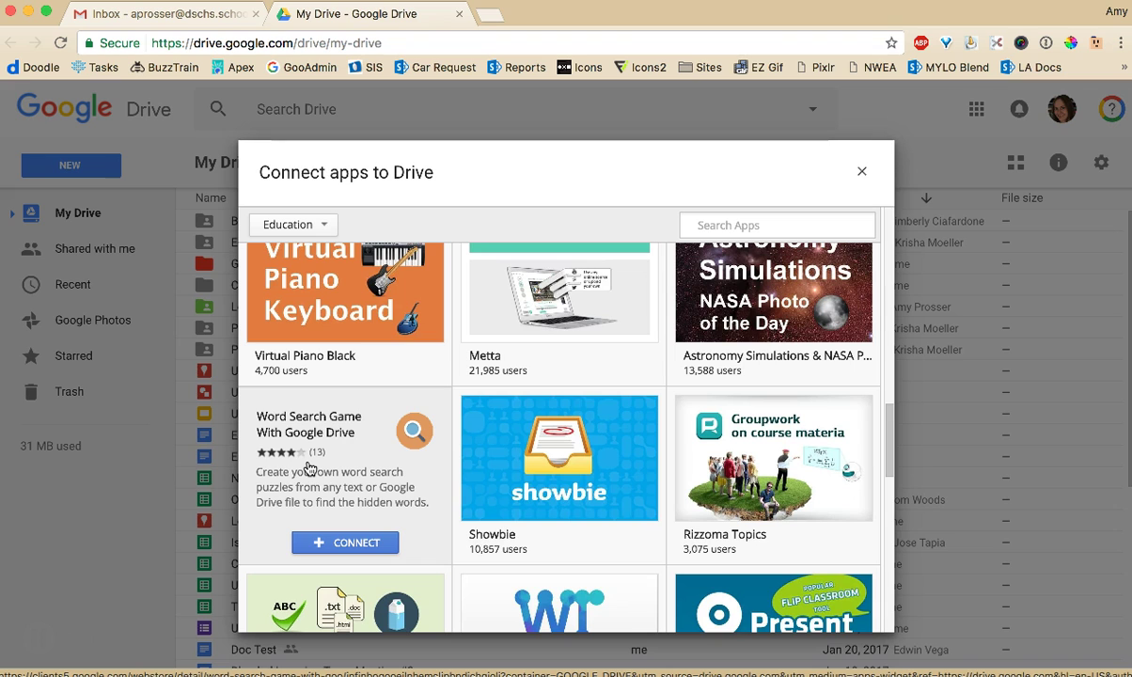
{"action": "left_click", "coordinate": [283, 460]}
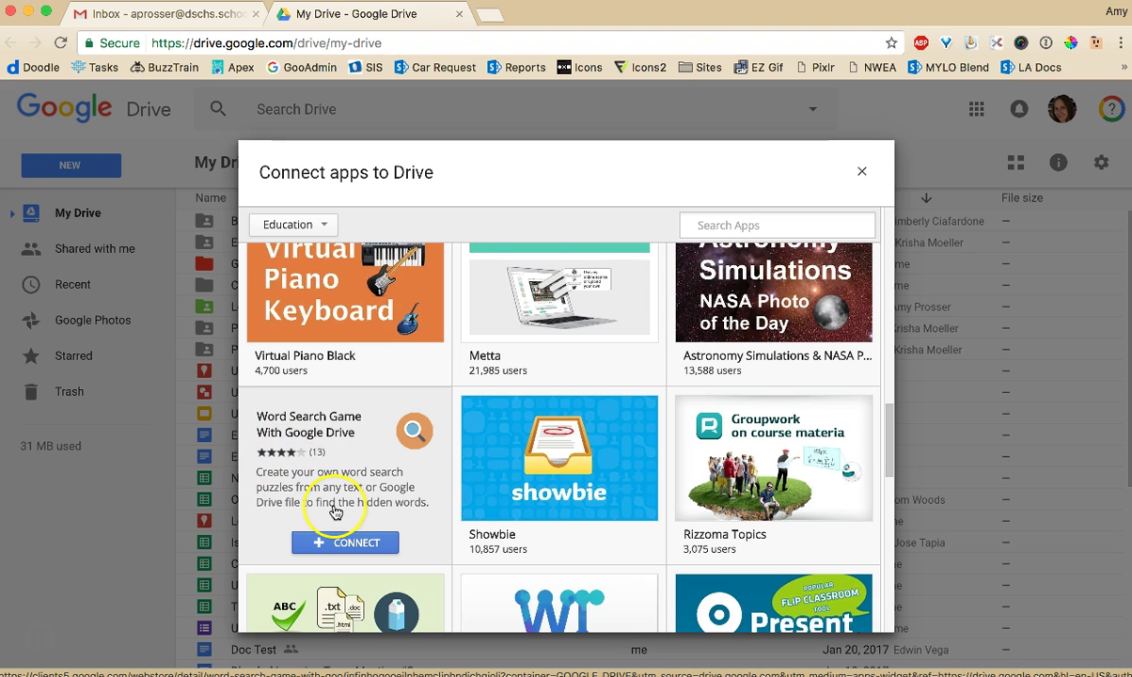
{"action": "scroll", "coordinate": [335, 512], "scroll_direction": "down", "scroll_amount": 2}
{"action": "scroll", "coordinate": [342, 585], "scroll_direction": "up", "scroll_amount": 5}
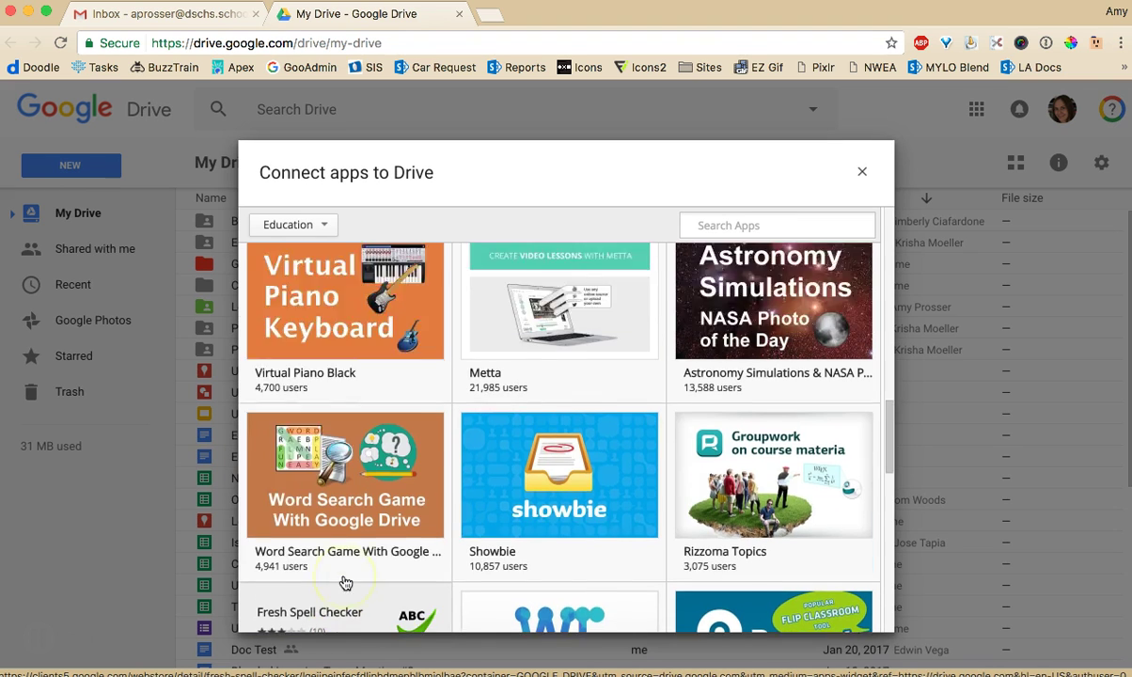
{"action": "scroll", "coordinate": [345, 583], "scroll_direction": "down", "scroll_amount": 1}
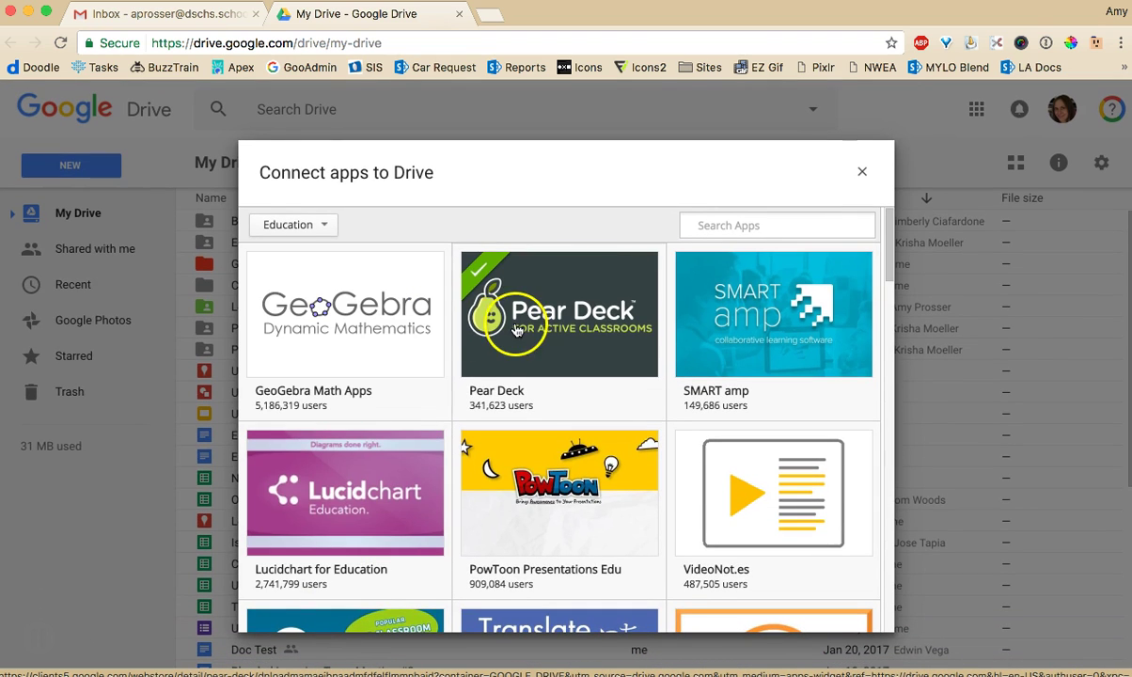
{"action": "mouse_move", "coordinate": [515, 329]}
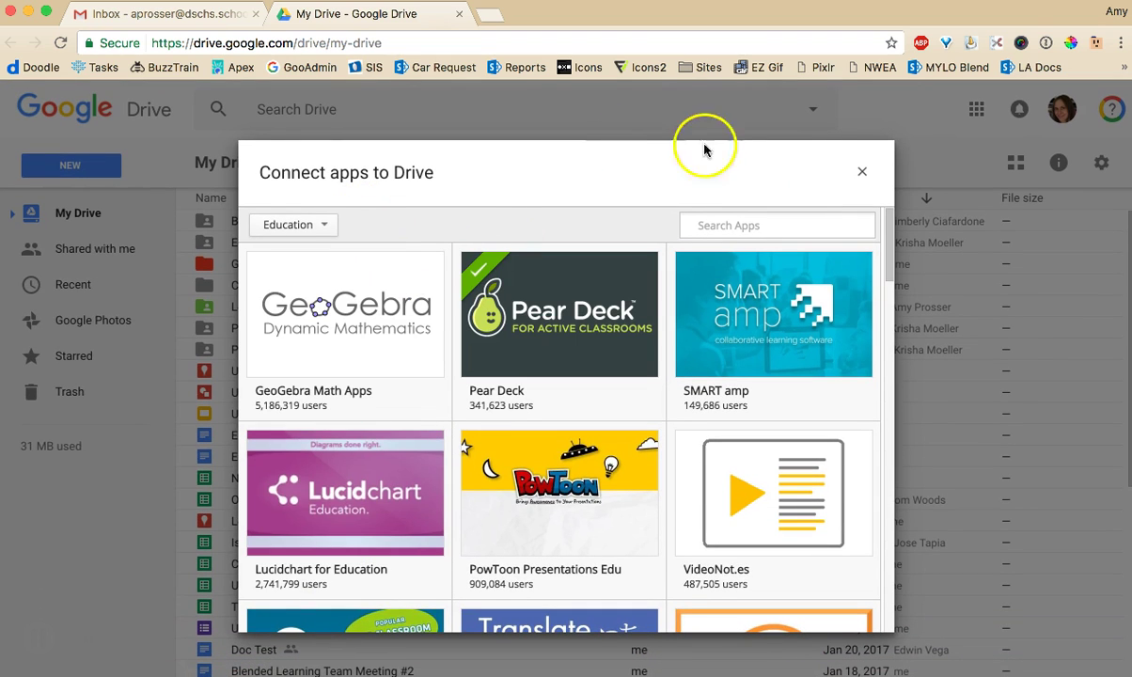
Close the Connect apps dialog and expand the Google apps grid to show every app
{"action": "left_click", "coordinate": [863, 175]}
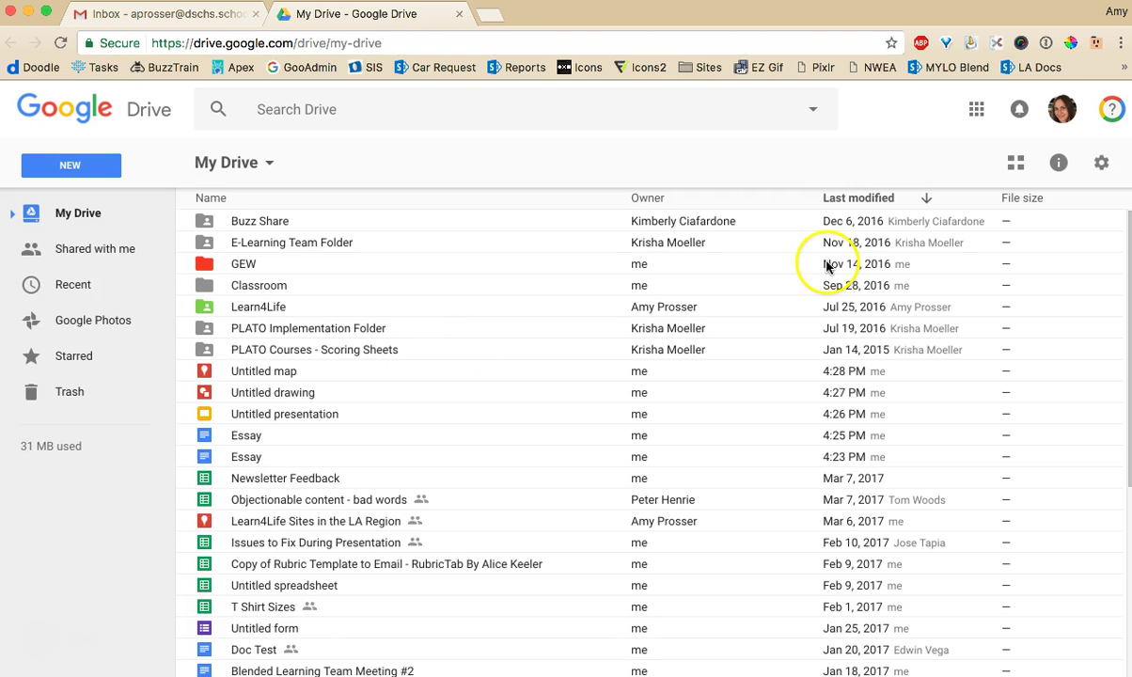
{"action": "left_click", "coordinate": [976, 109]}
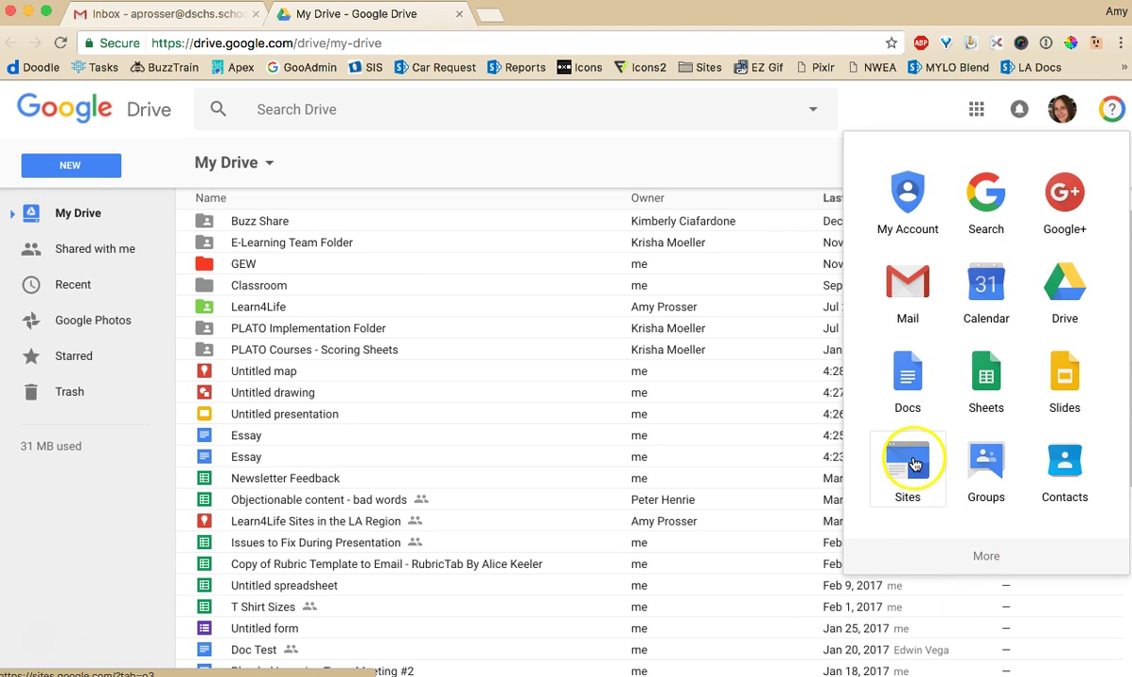
{"action": "left_click", "coordinate": [948, 557]}
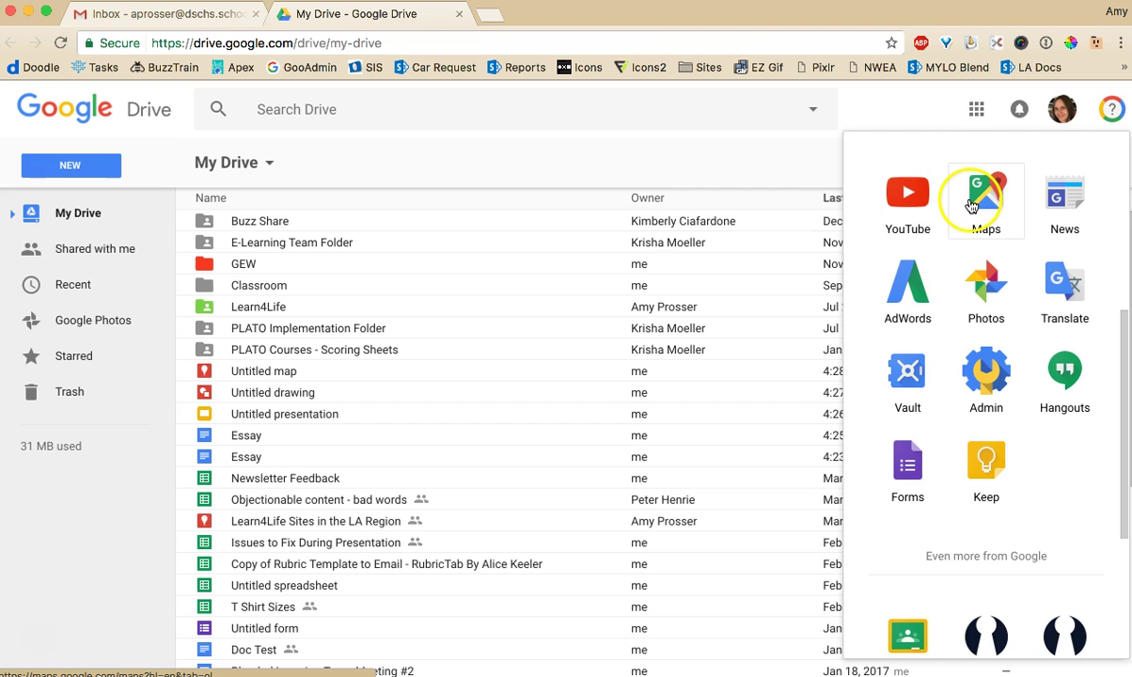
{"action": "left_click", "coordinate": [904, 212]}
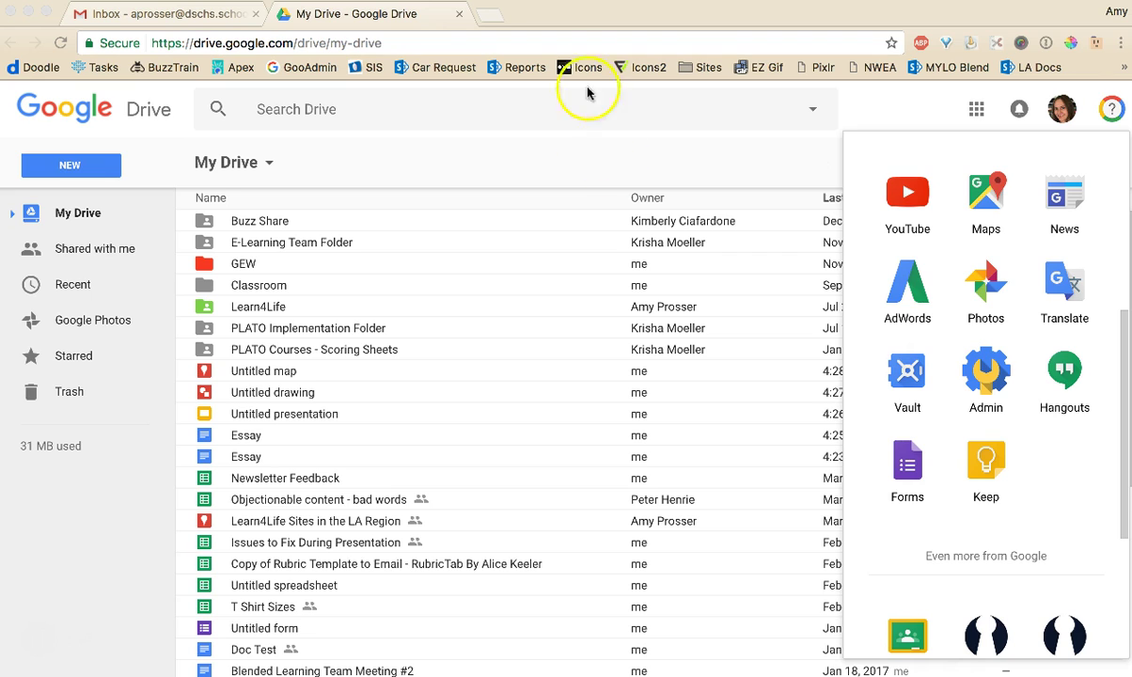
Dismiss the Google apps list and bring up Chrome's More Tools menu offering Extensions
{"action": "left_click", "coordinate": [545, 156]}
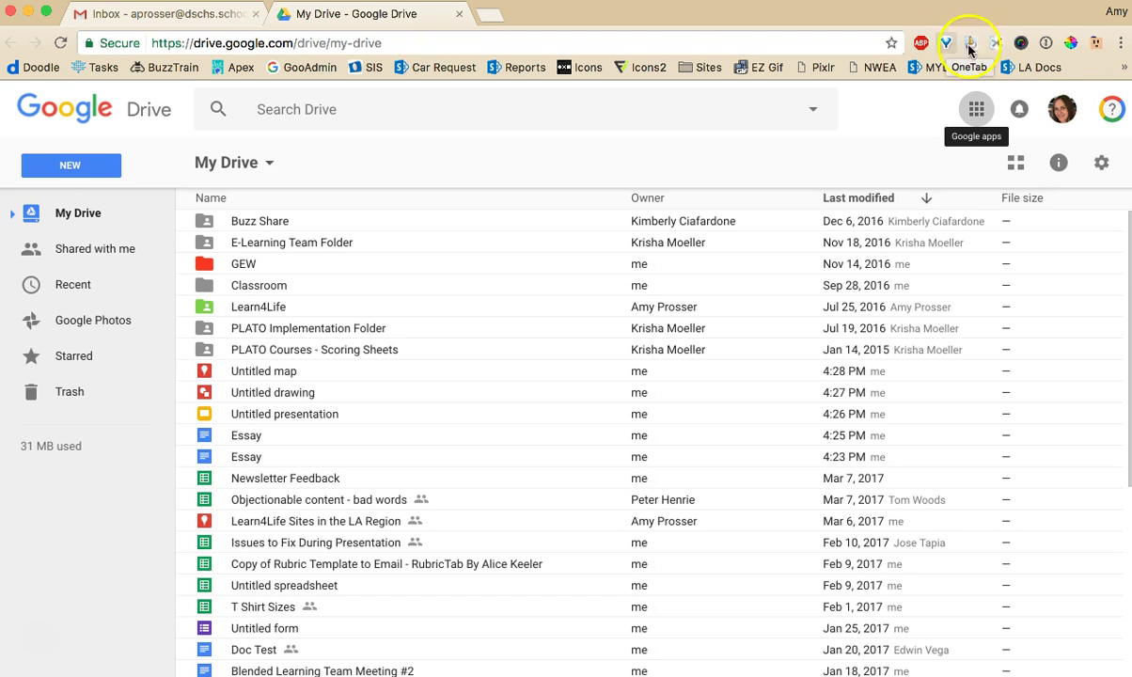
{"action": "left_click", "coordinate": [1117, 45]}
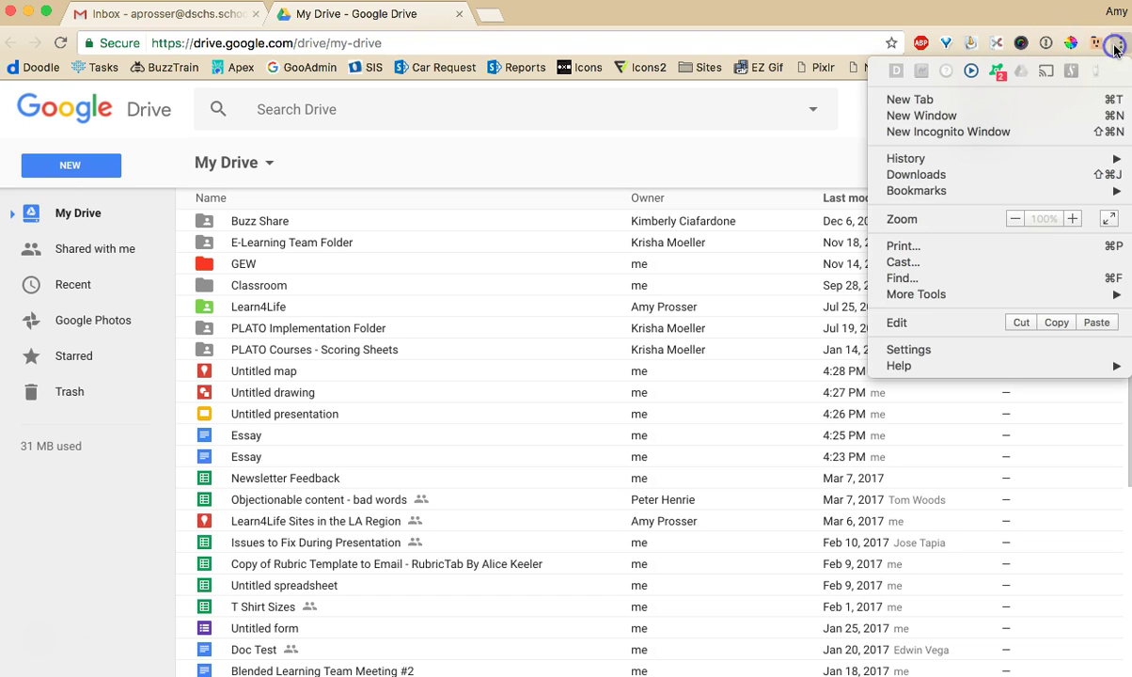
{"action": "mouse_move", "coordinate": [987, 294]}
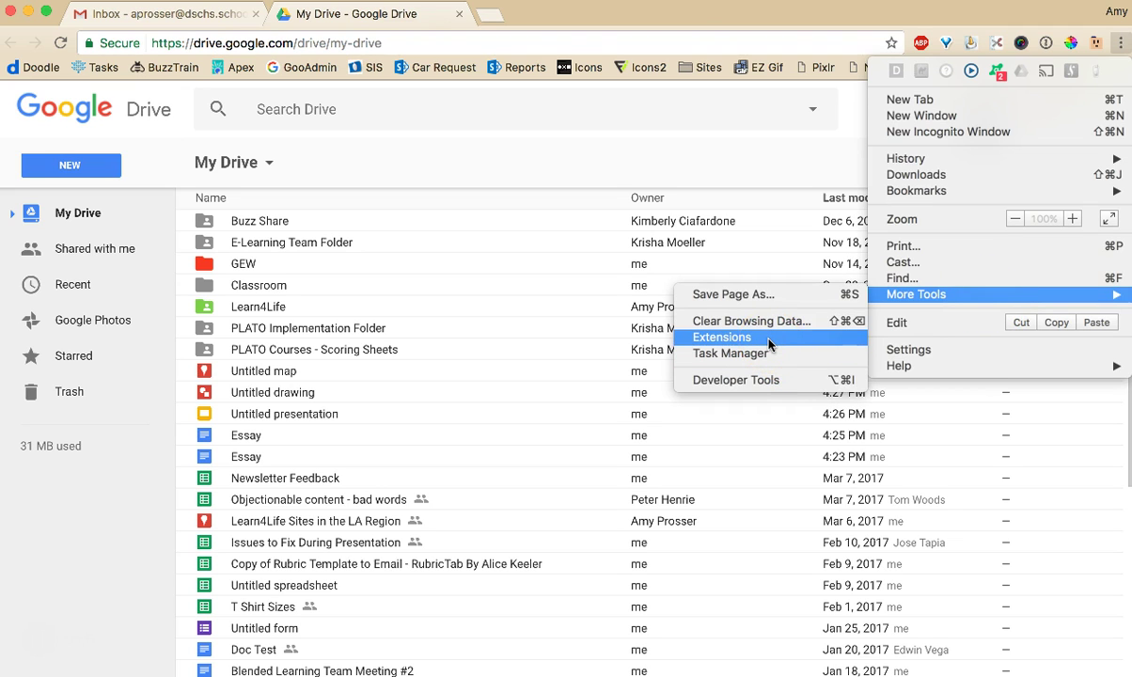
Go from the installed extensions page to the Web Store Extensions catalogue via Get more extensions
{"action": "left_click", "coordinate": [769, 340]}
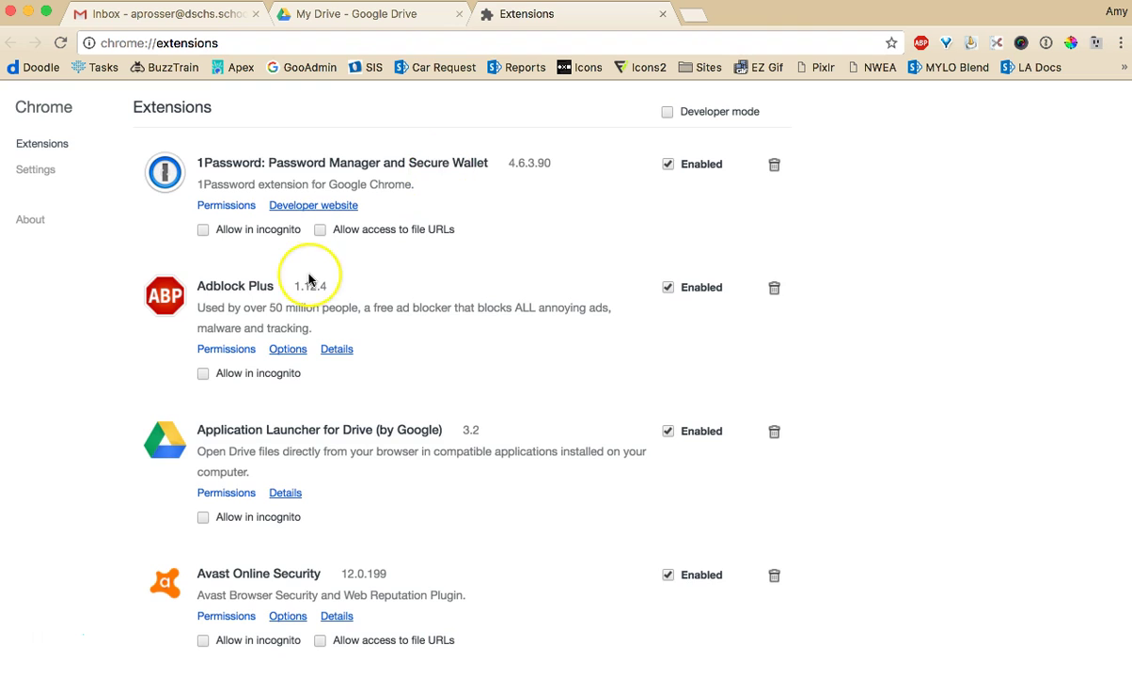
{"action": "scroll", "coordinate": [309, 278], "scroll_direction": "down", "scroll_amount": 20}
{"action": "scroll", "coordinate": [308, 278], "scroll_direction": "up", "scroll_amount": 20}
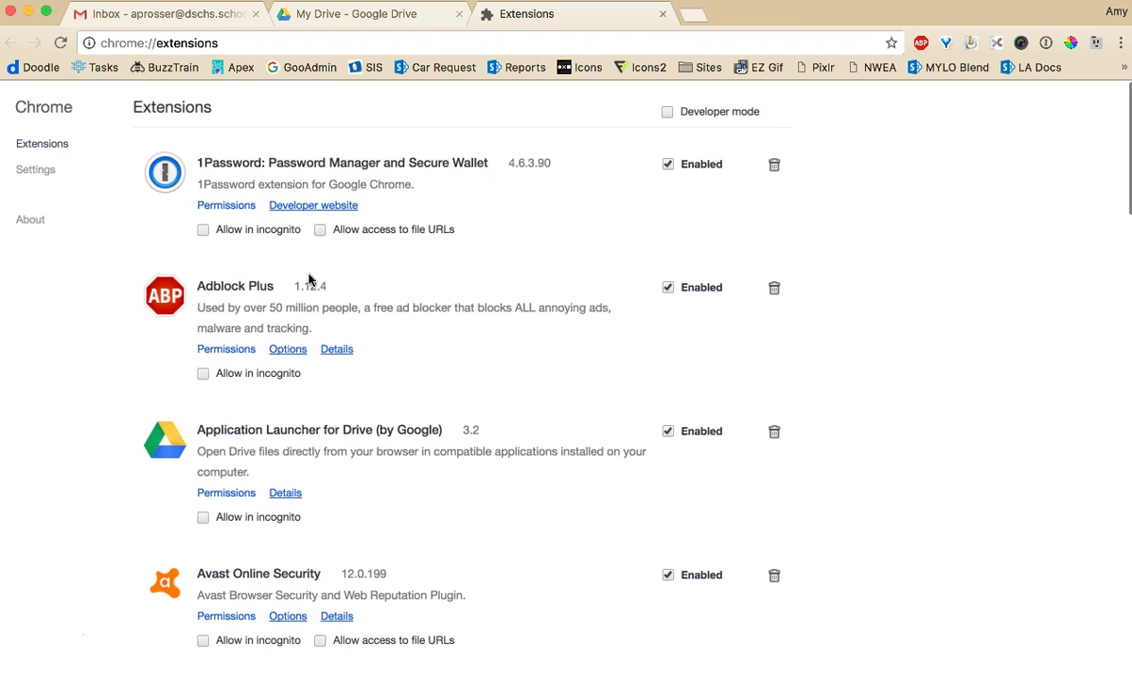
{"action": "scroll", "coordinate": [302, 275], "scroll_direction": "down", "scroll_amount": 20}
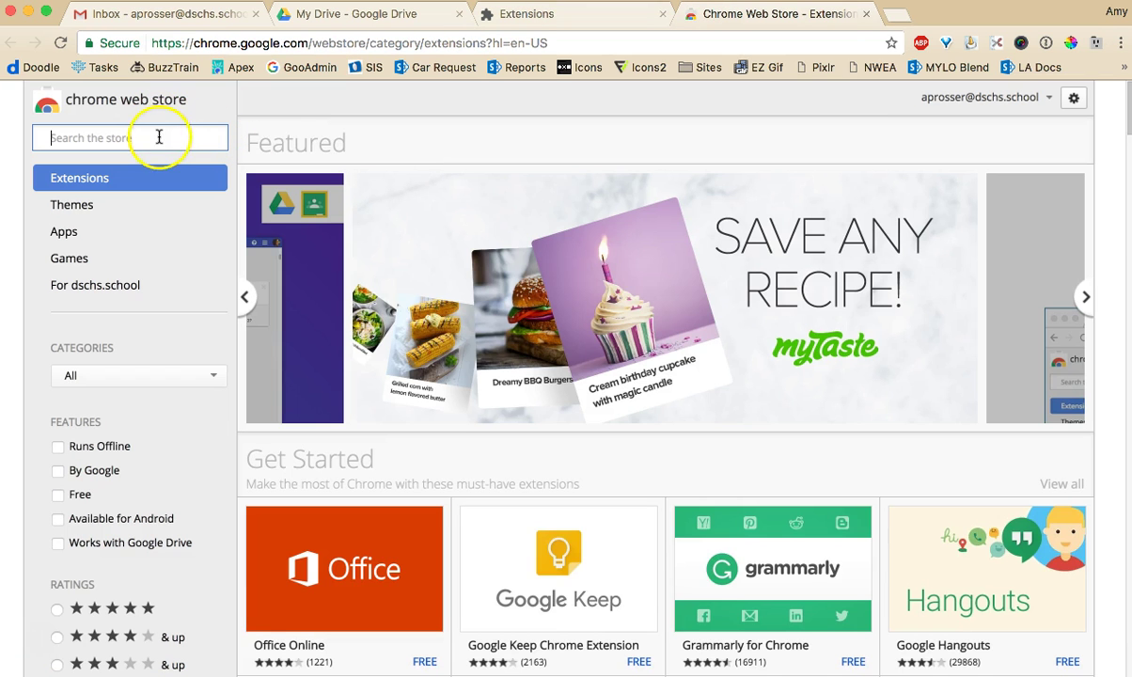
{"action": "left_click", "coordinate": [305, 342]}
{"action": "scroll", "coordinate": [308, 344], "scroll_direction": "down", "scroll_amount": 4}
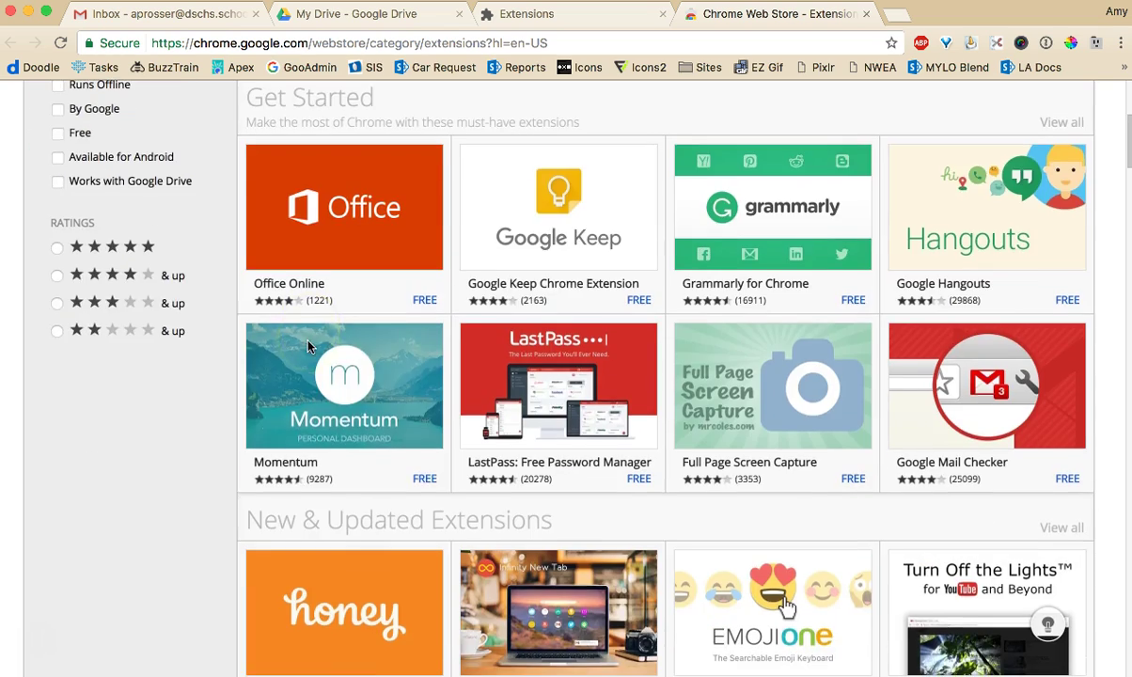
{"action": "scroll", "coordinate": [308, 344], "scroll_direction": "down", "scroll_amount": 15}
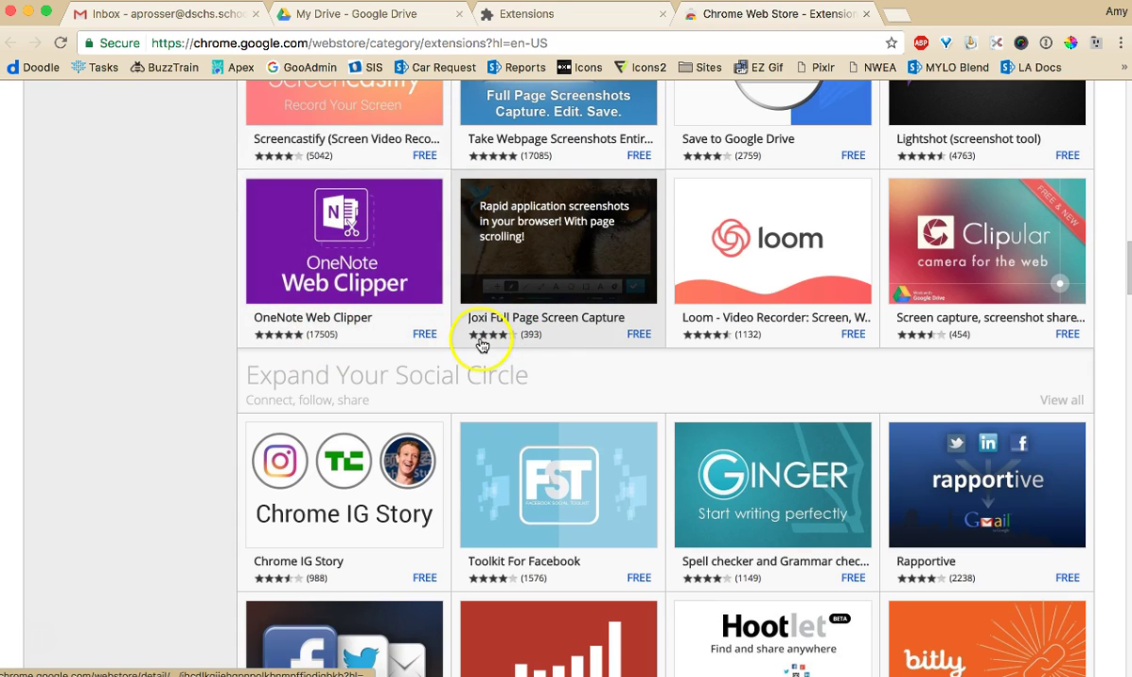
{"action": "scroll", "coordinate": [416, 464], "scroll_direction": "up", "scroll_amount": 15}
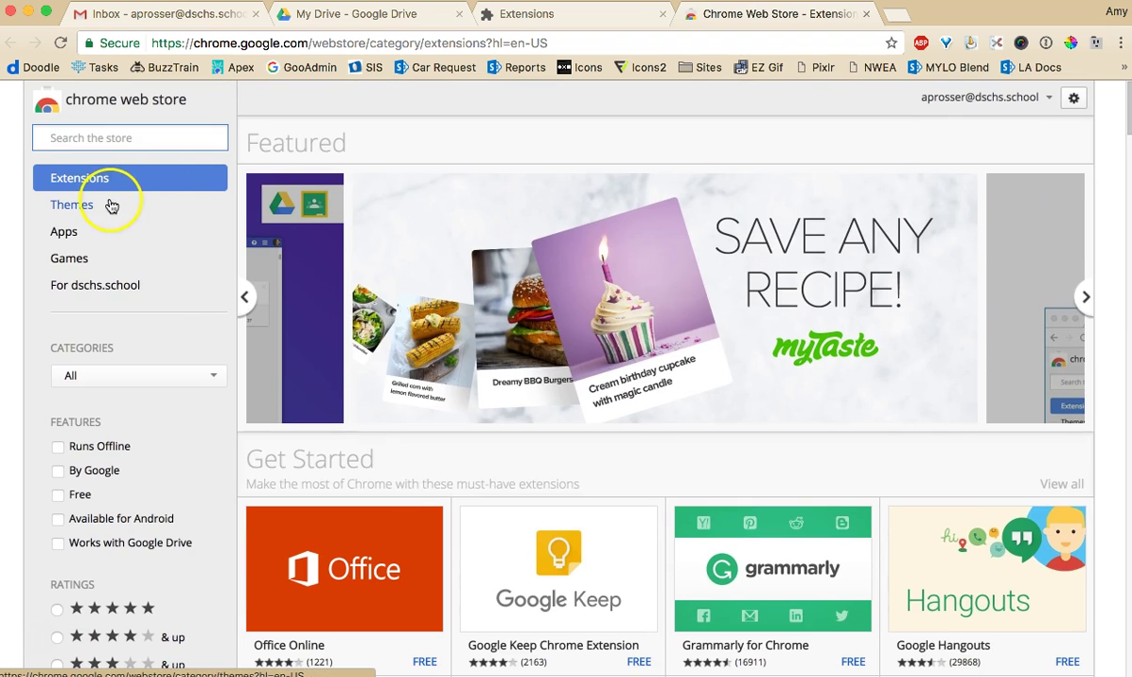
Browse the Web Store Themes, check the current theme in a new tab, and close the store
{"action": "left_click", "coordinate": [110, 205]}
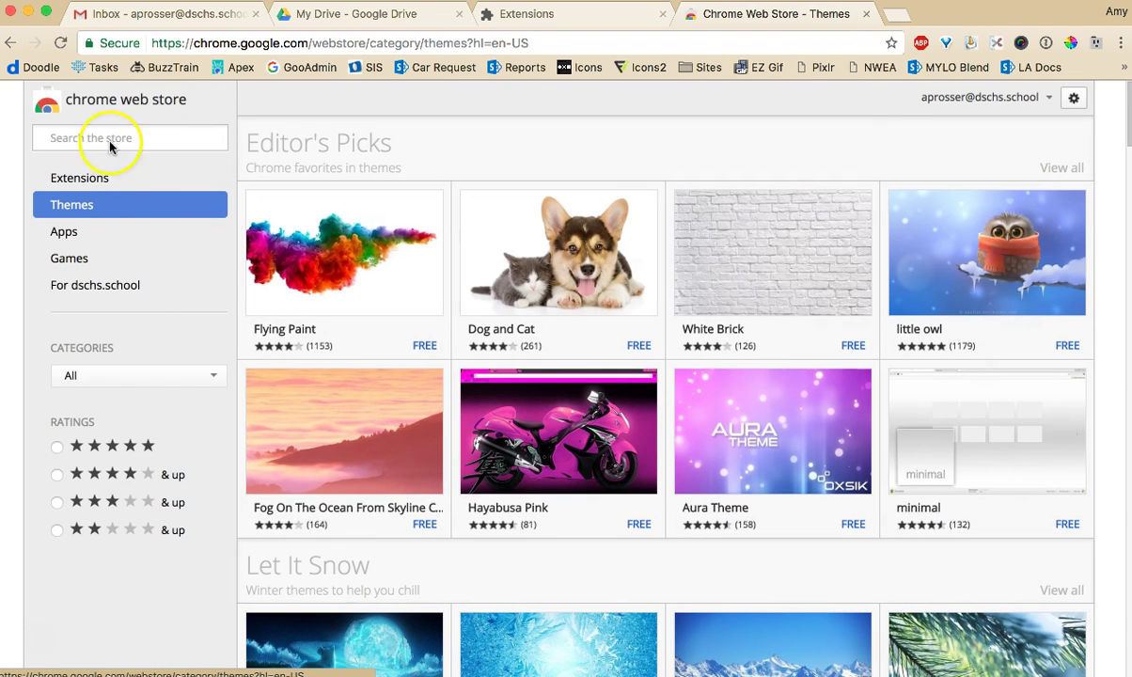
{"action": "left_click", "coordinate": [896, 16]}
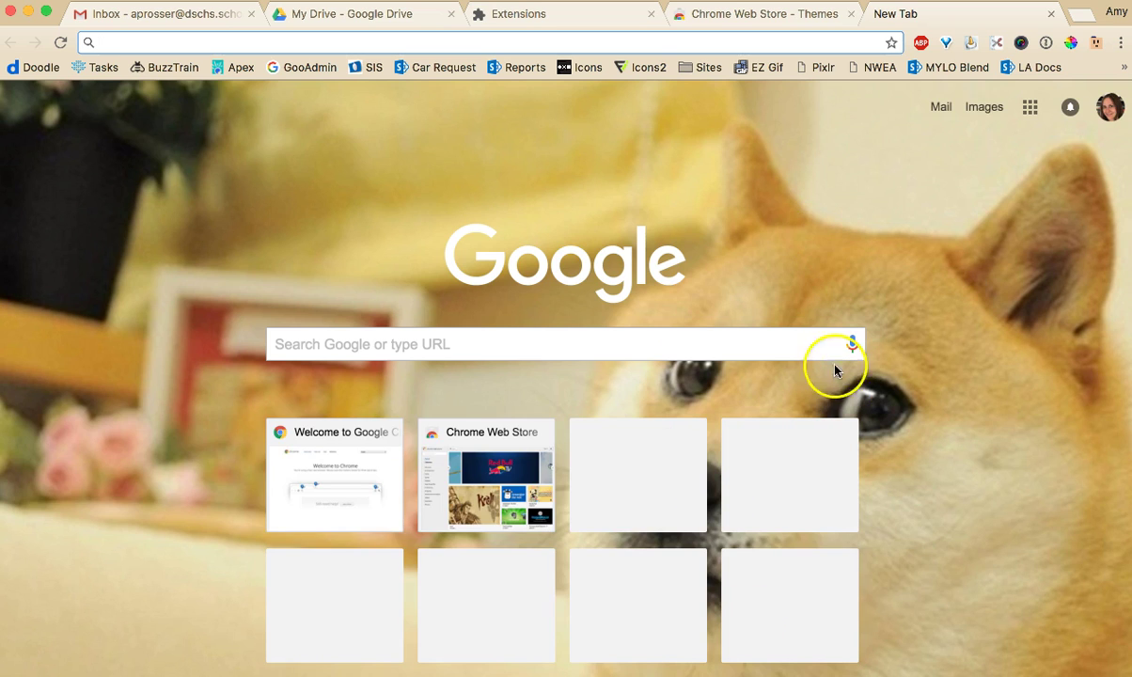
{"action": "left_click", "coordinate": [713, 21]}
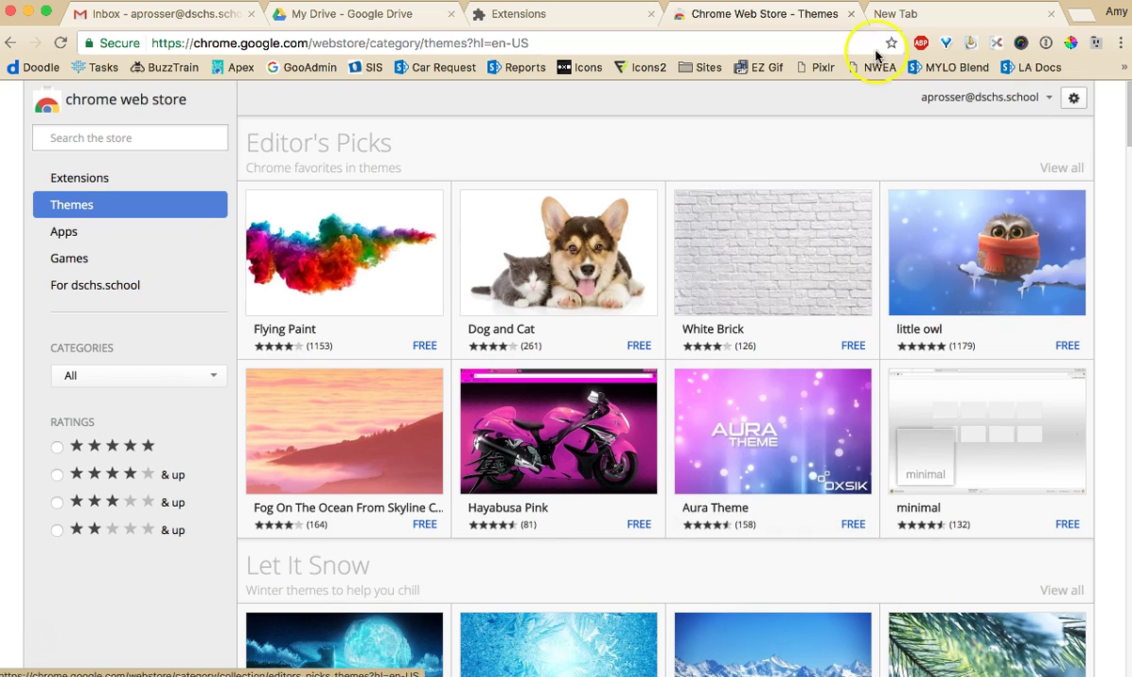
{"action": "left_click", "coordinate": [850, 14]}
Close the extra tab and return to the Gmail inbox showing No new mail!, dismissing the account panel
{"action": "left_click", "coordinate": [855, 14]}
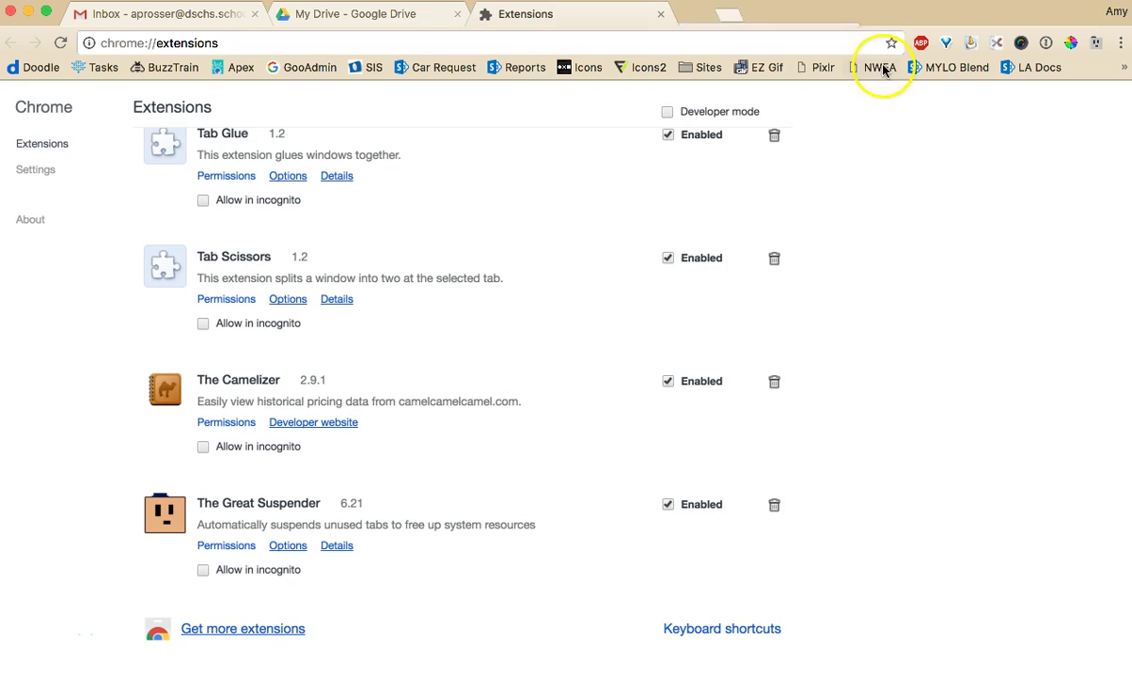
{"action": "left_click", "coordinate": [226, 17]}
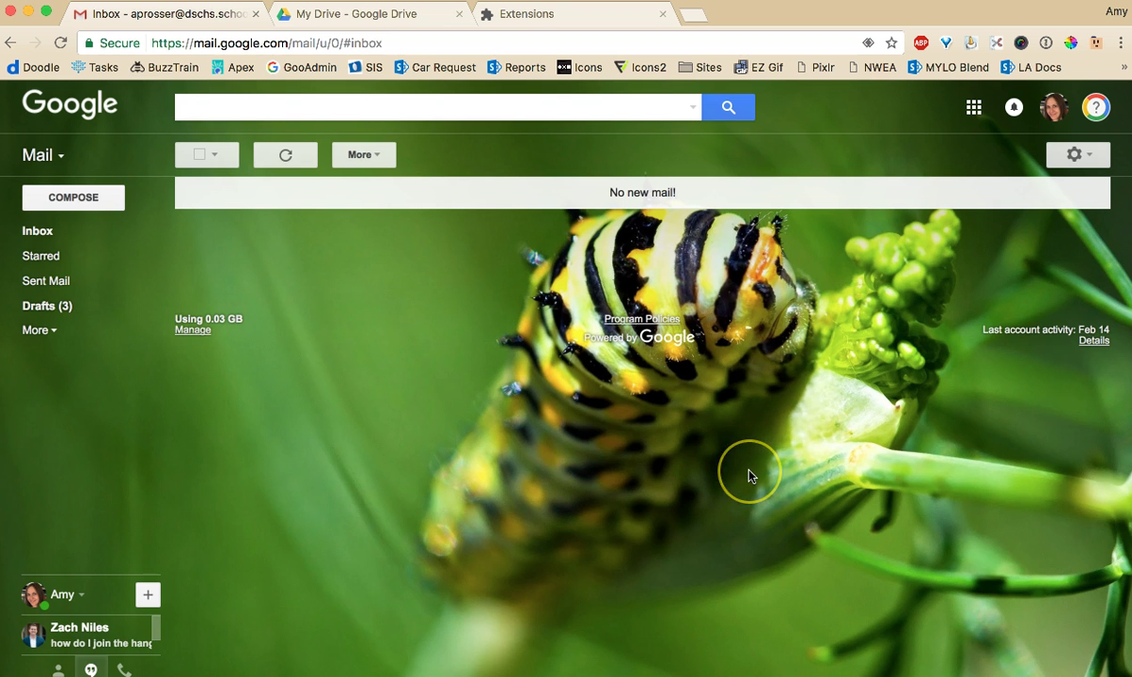
{"action": "left_click", "coordinate": [1054, 106]}
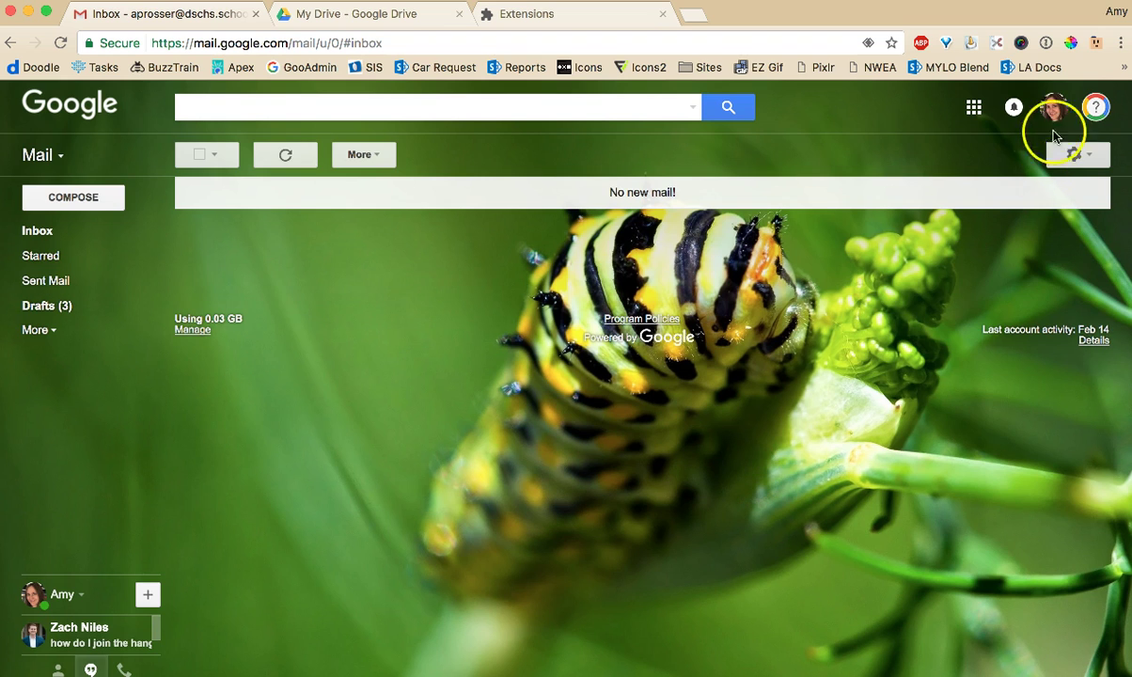
{"action": "left_click", "coordinate": [1034, 319]}
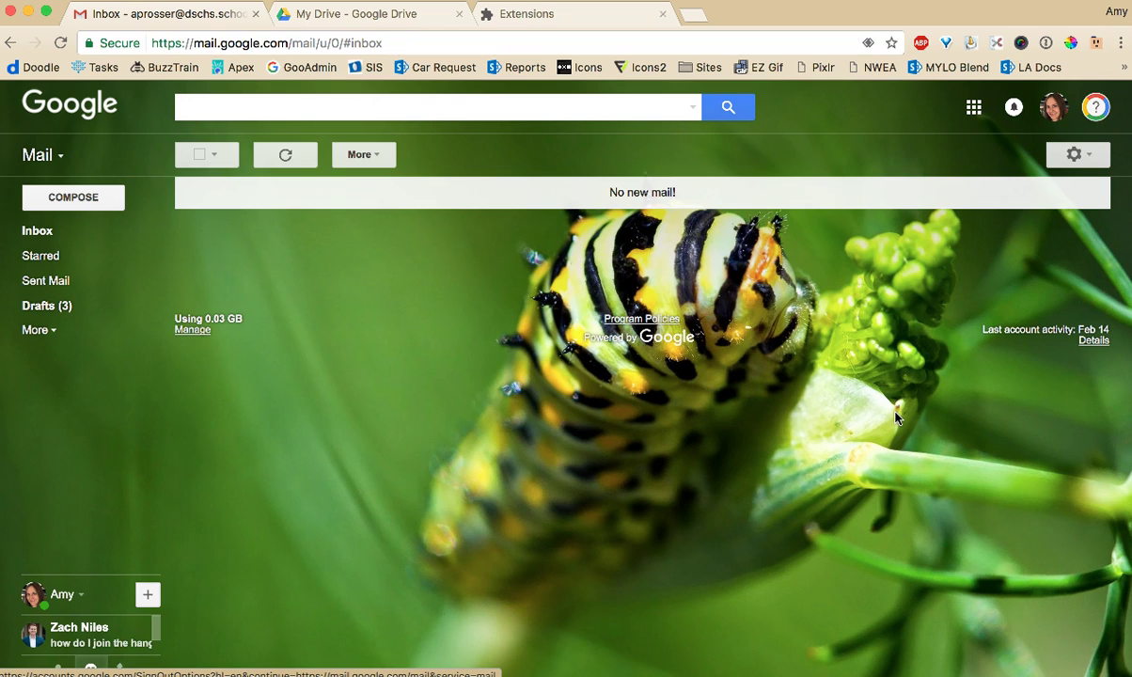
{"action": "left_click", "coordinate": [626, 523]}
{"action": "left_click", "coordinate": [394, 420]}
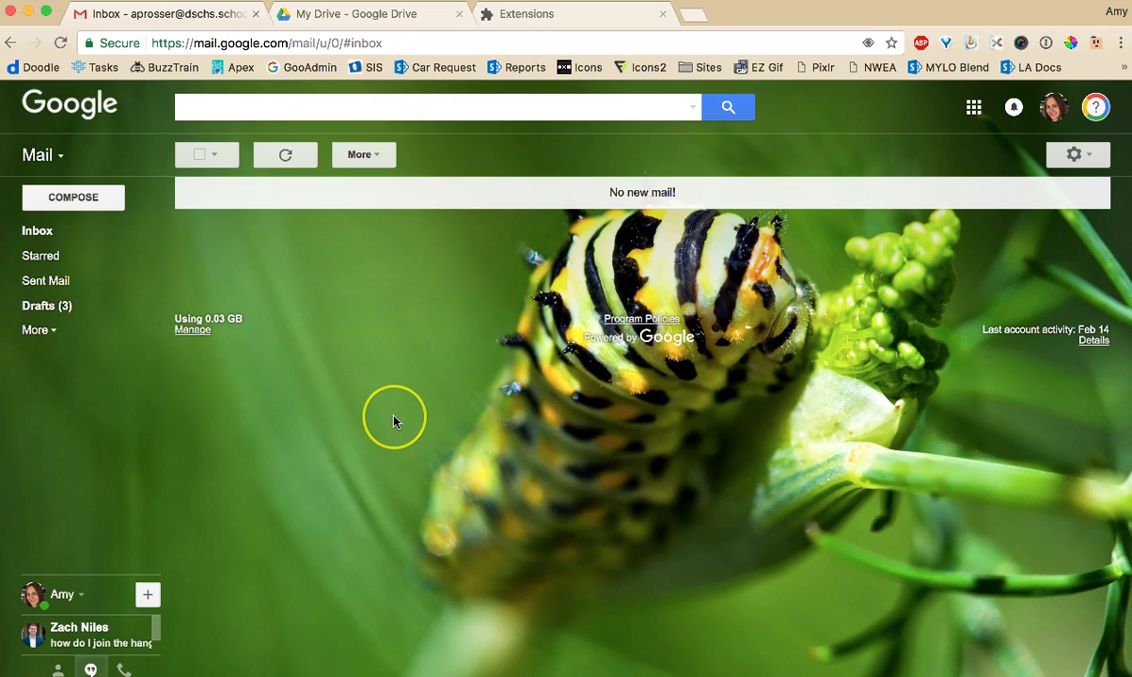